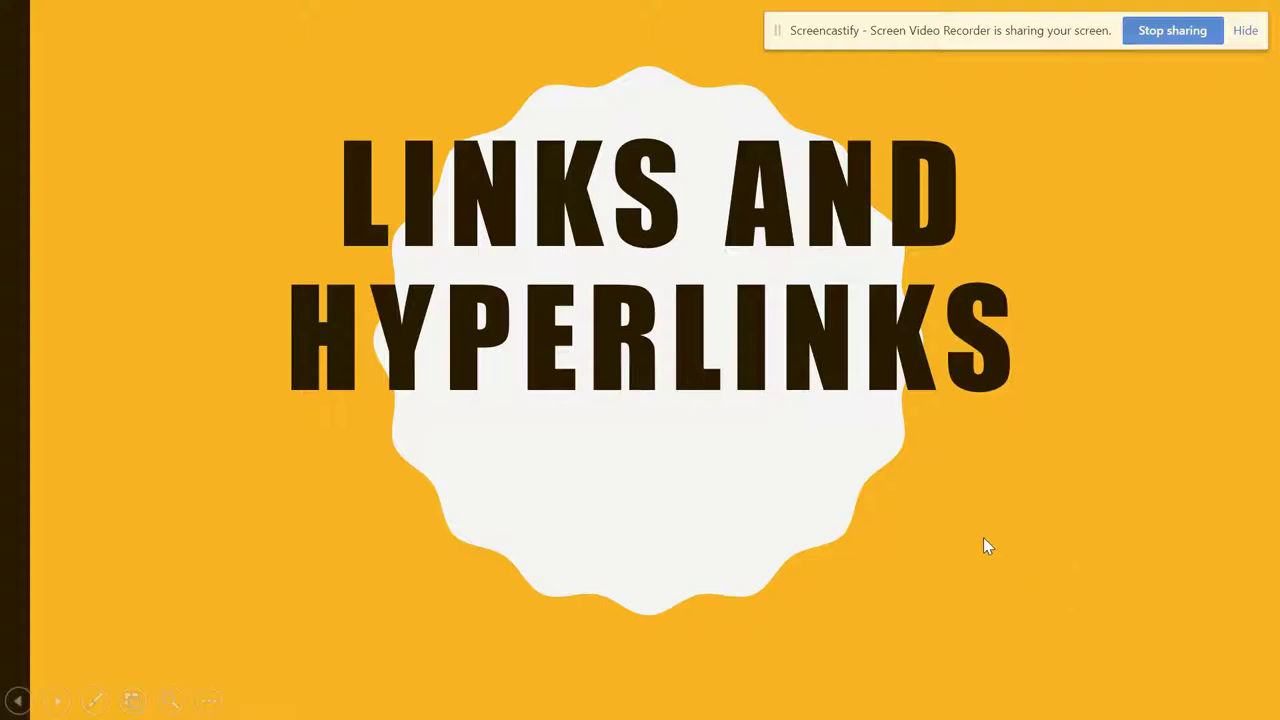
# Step: Exit the LINKS AND HYPERLINKS slideshow back to PowerPoint's Normal editing view
pyautogui.press('Escape')
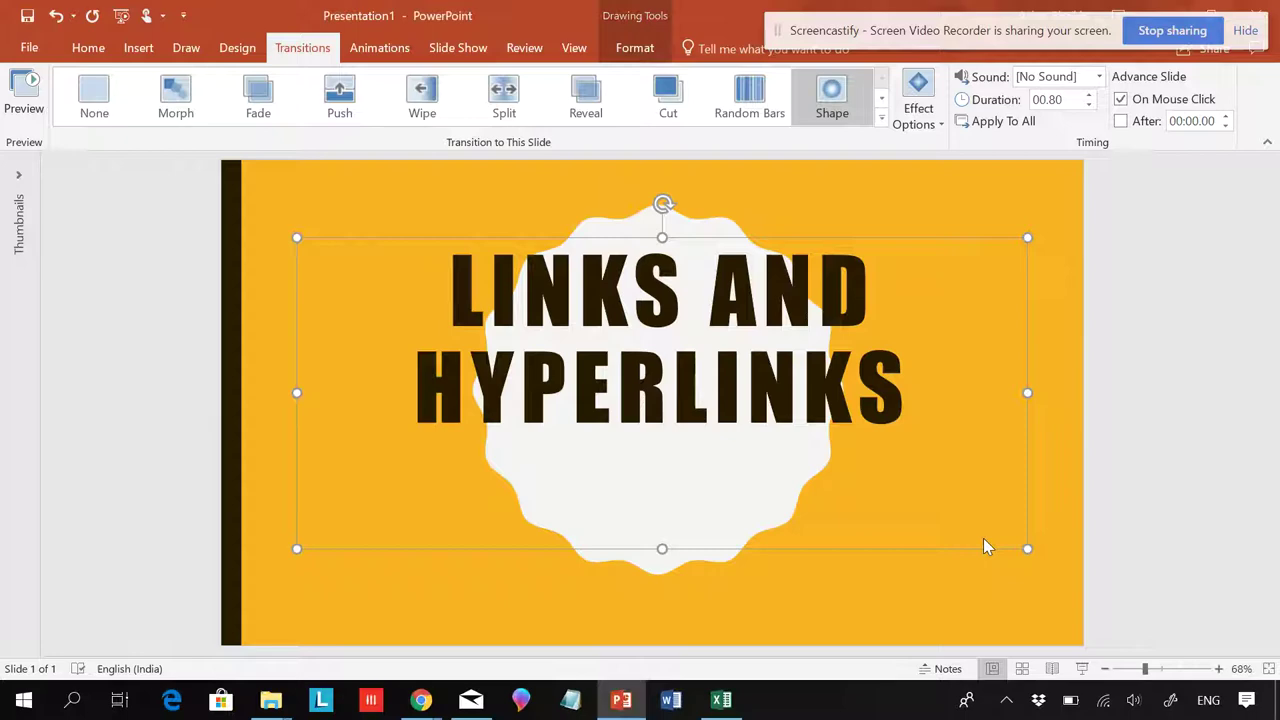
# Step: Switch to the copy Triple Vlookup workbook in Excel and bring up its Main sheet
pyautogui.click(724, 698)
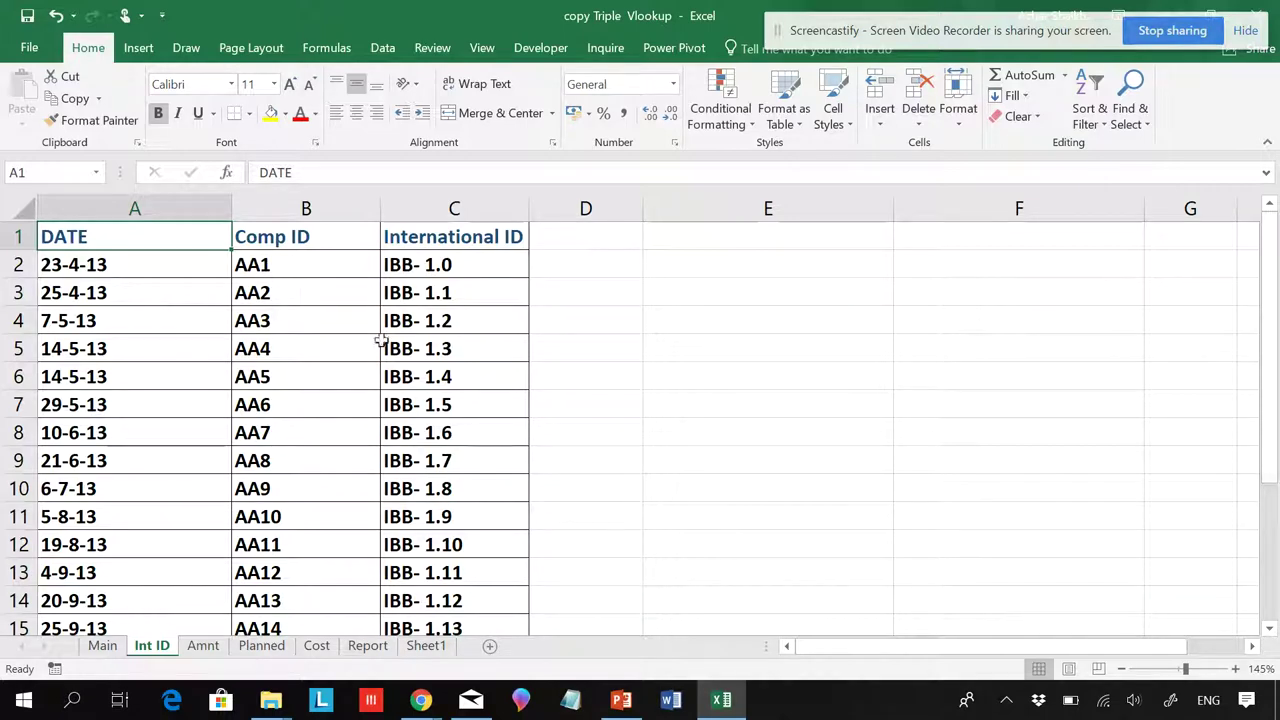
pyautogui.click(102, 646)
pyautogui.click(152, 646)
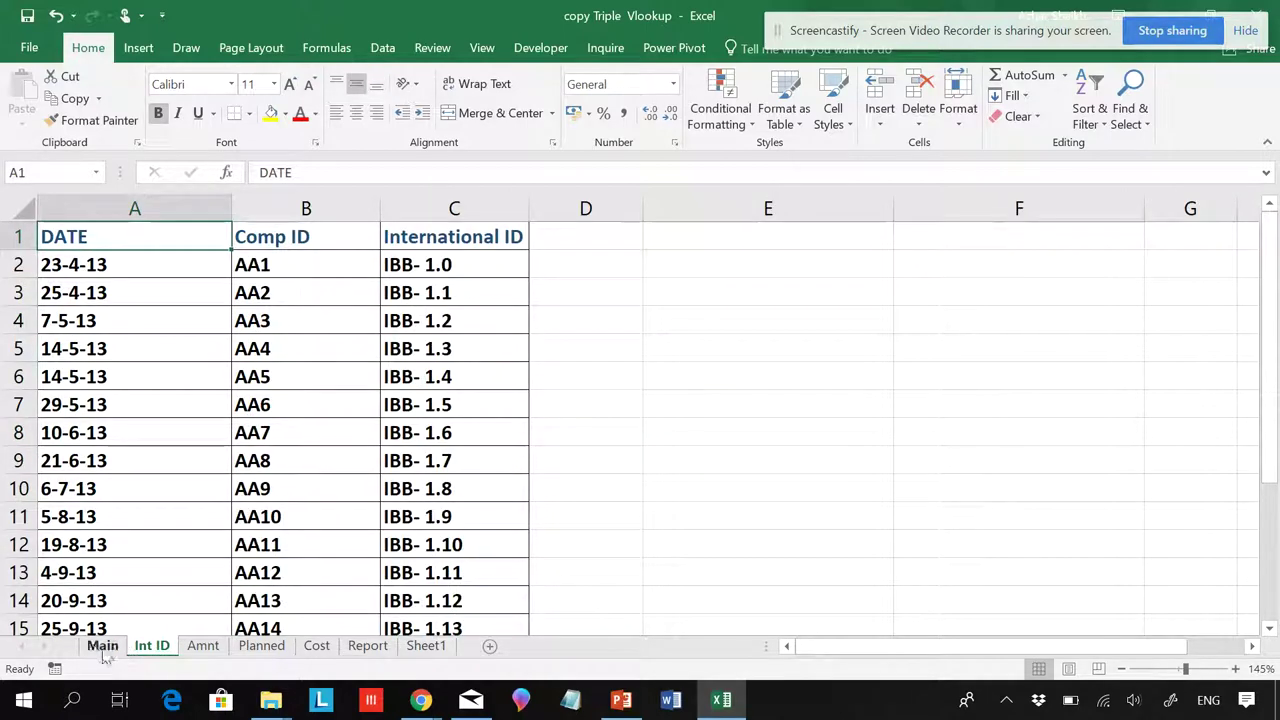
pyautogui.click(102, 646)
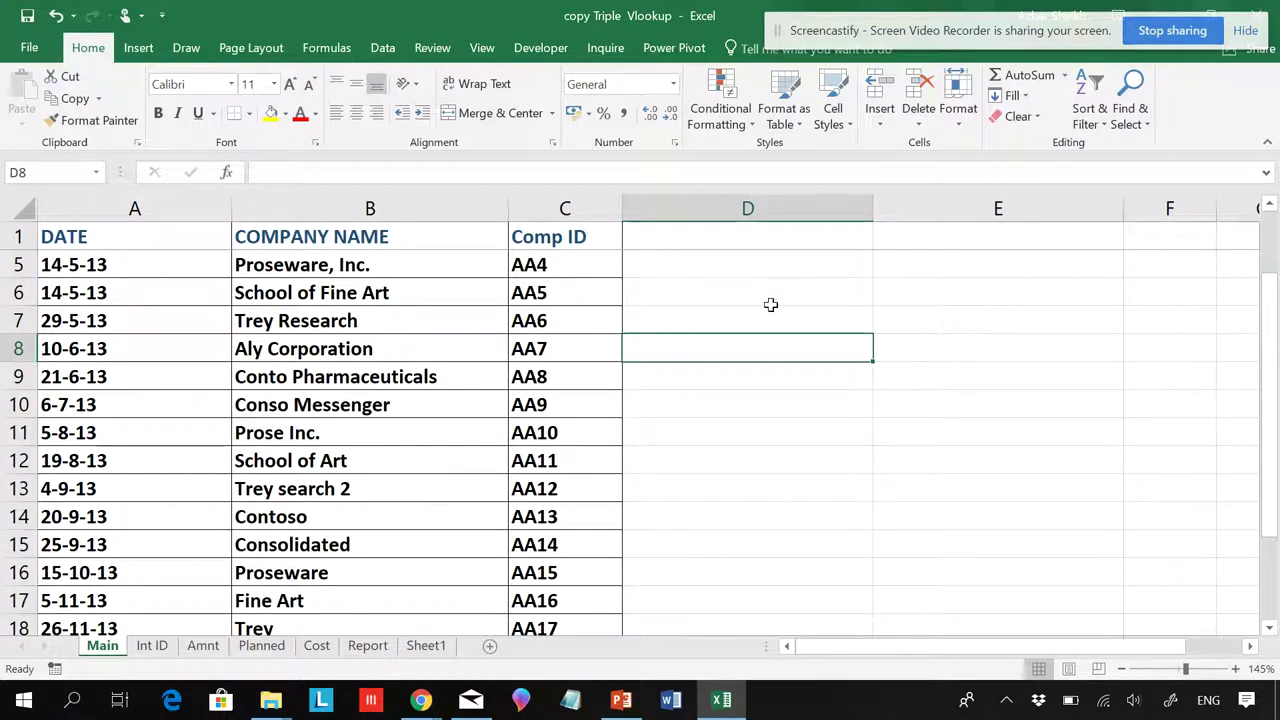
pyautogui.click(140, 48)
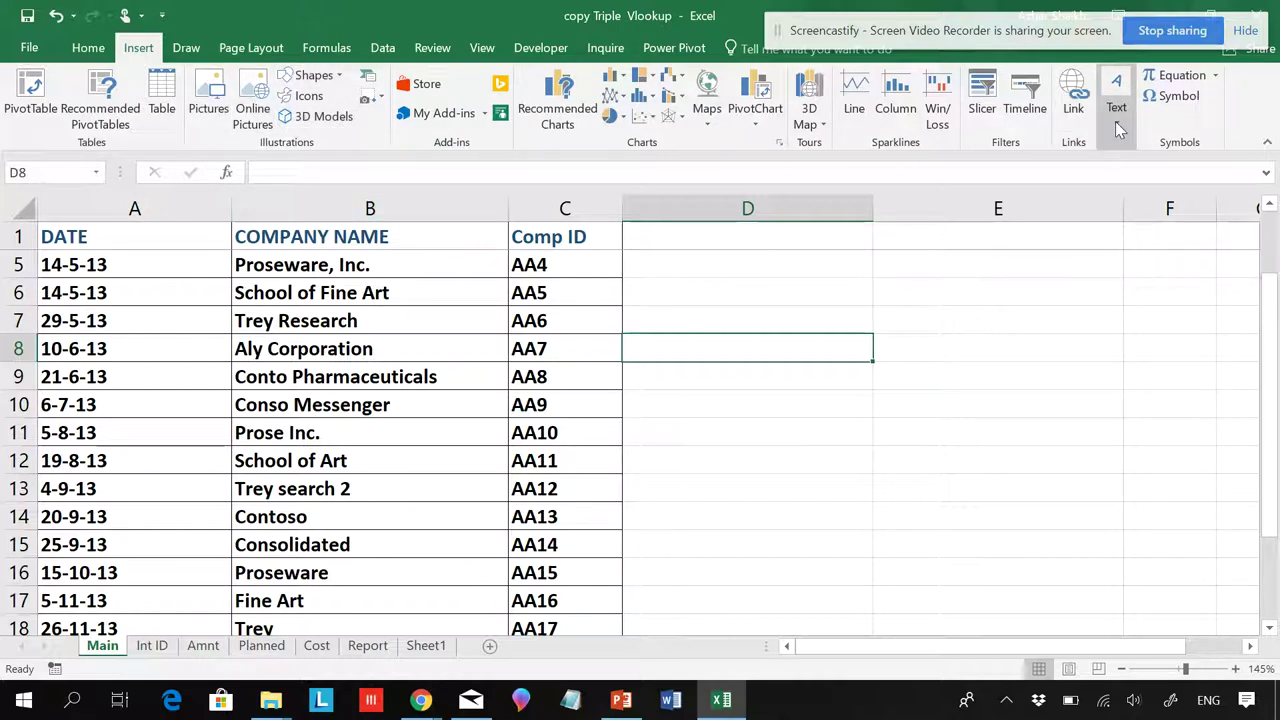
# Step: Draw an oval shape in column D beside the Main sheet's table
pyautogui.click(322, 78)
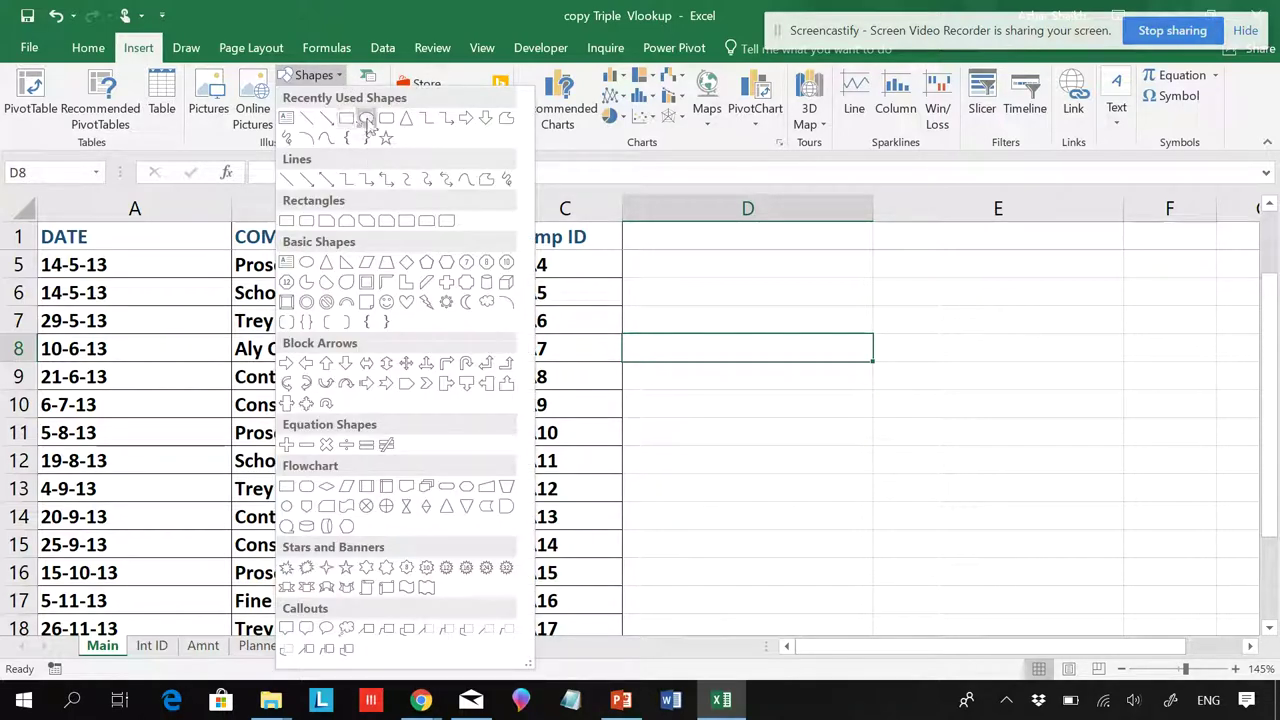
pyautogui.click(367, 120)
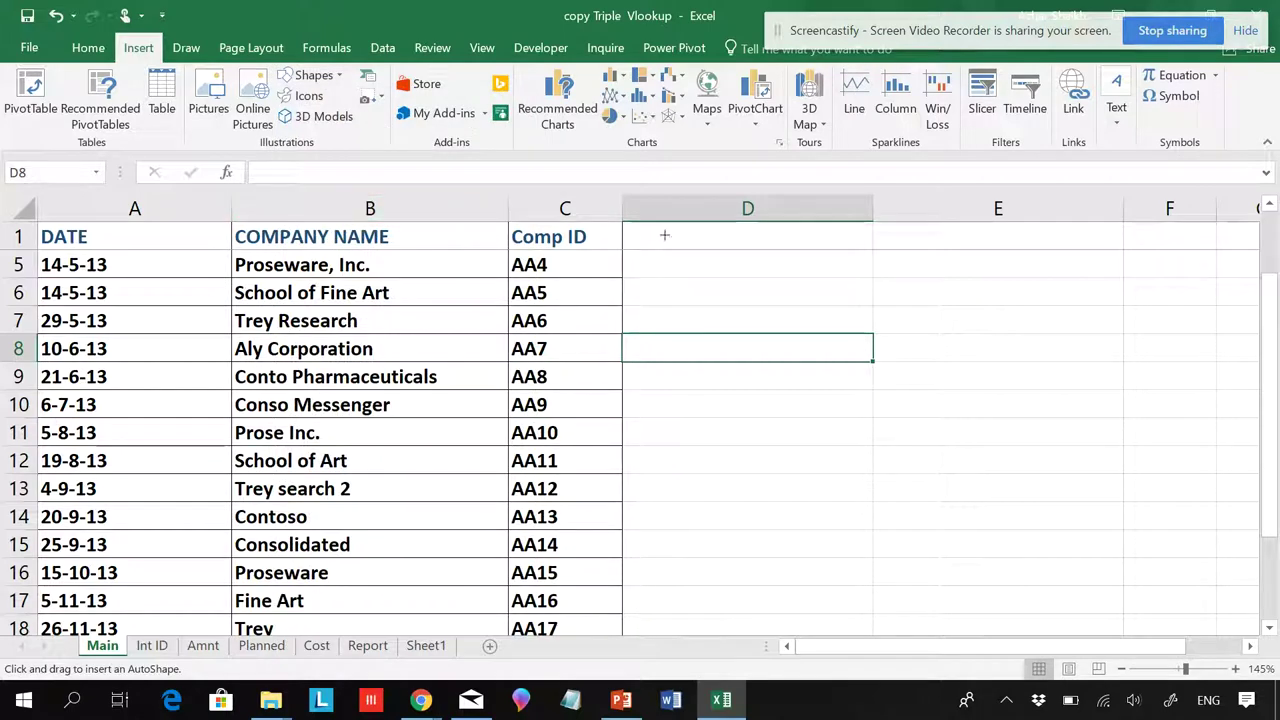
pyautogui.moveTo(712, 291); pyautogui.dragTo(840, 320)
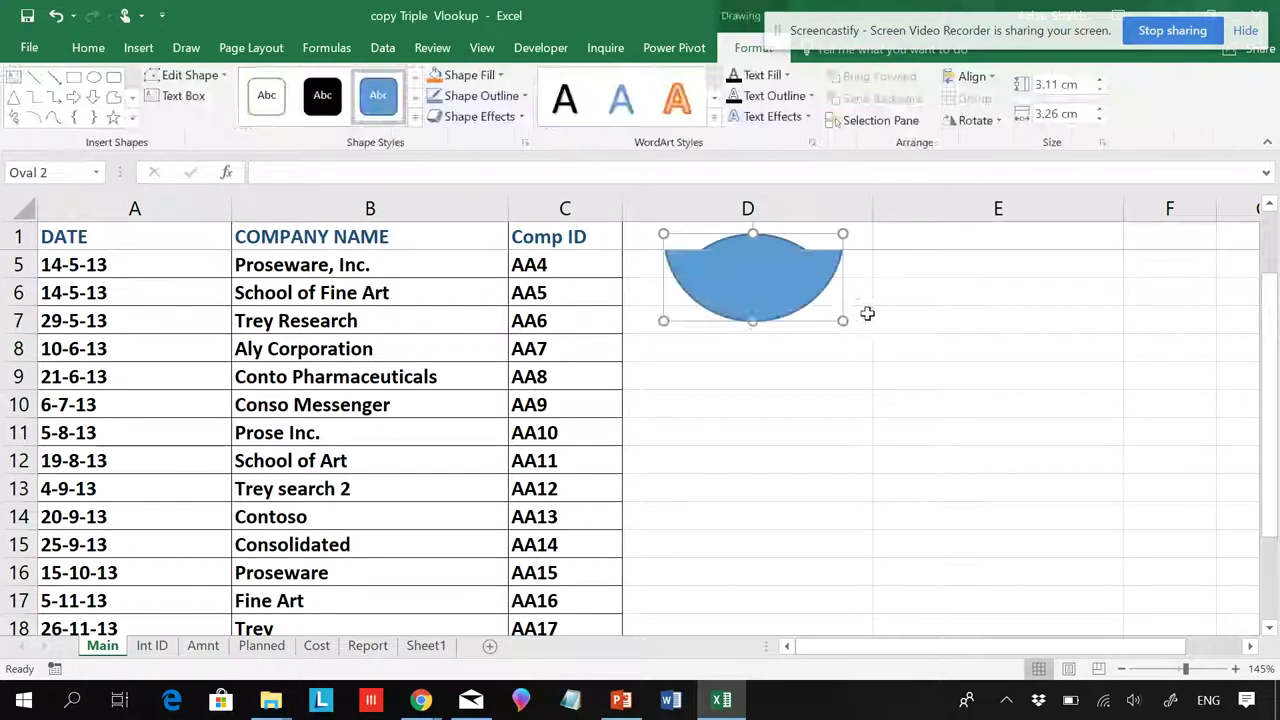
pyautogui.scroll(1, 890, 290)
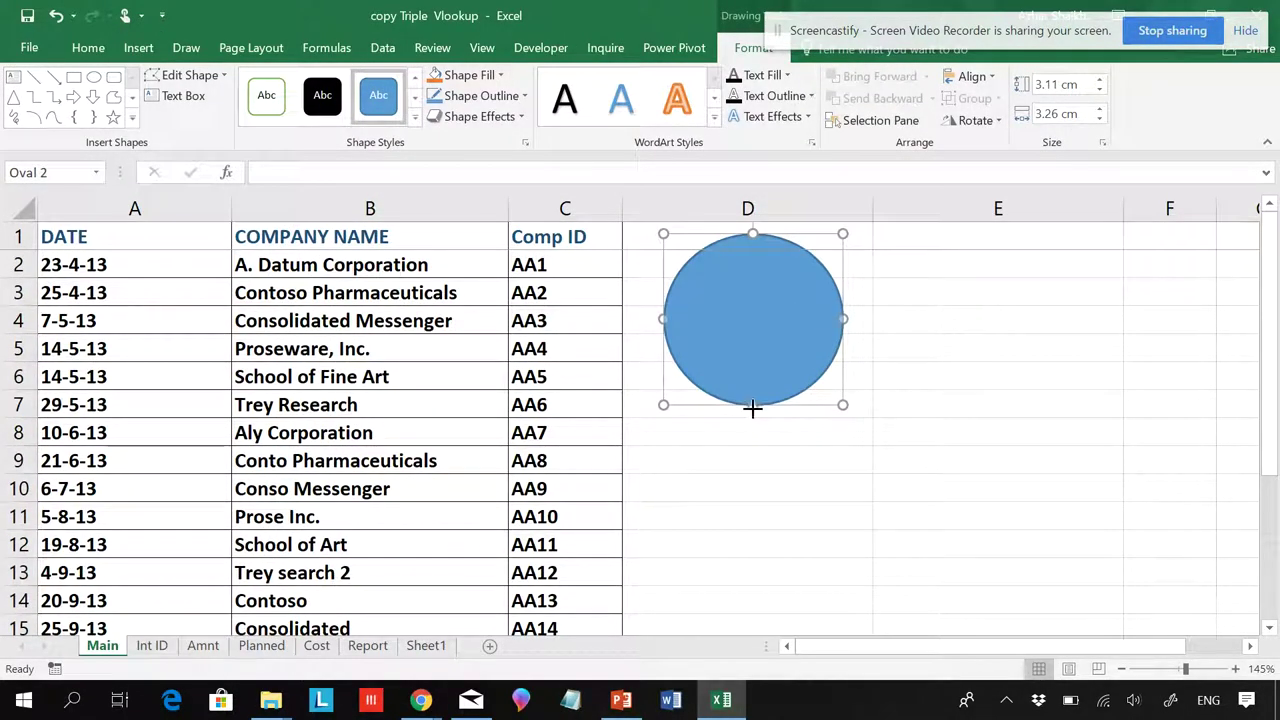
pyautogui.moveTo(753, 405); pyautogui.dragTo(757, 312)
pyautogui.moveTo(712, 240)
pyautogui.mouseDown()
pyautogui.moveTo(711, 257)
pyautogui.moveTo(700, 251)
pyautogui.mouseUp()
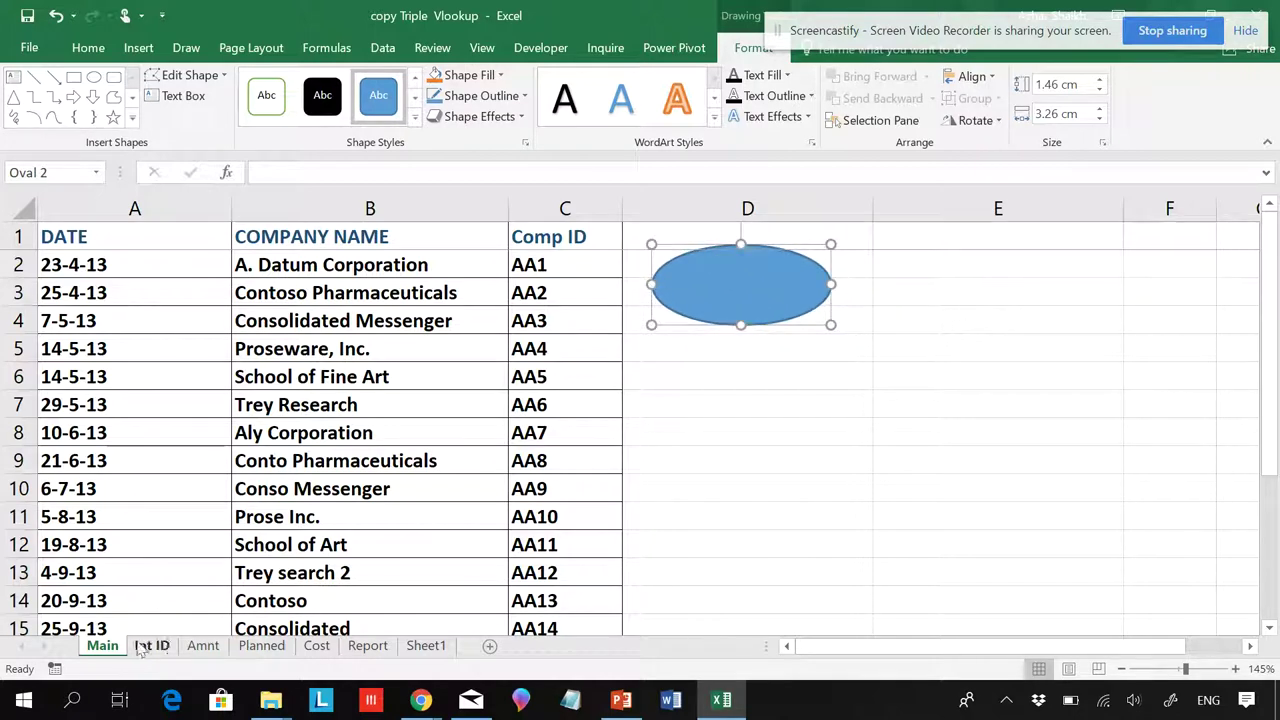
# Step: Label the oval 'Intl ID' and shrink it to about 0.77 cm by 1.68 cm
pyautogui.click(712, 288)
pyautogui.write('Intl ID')
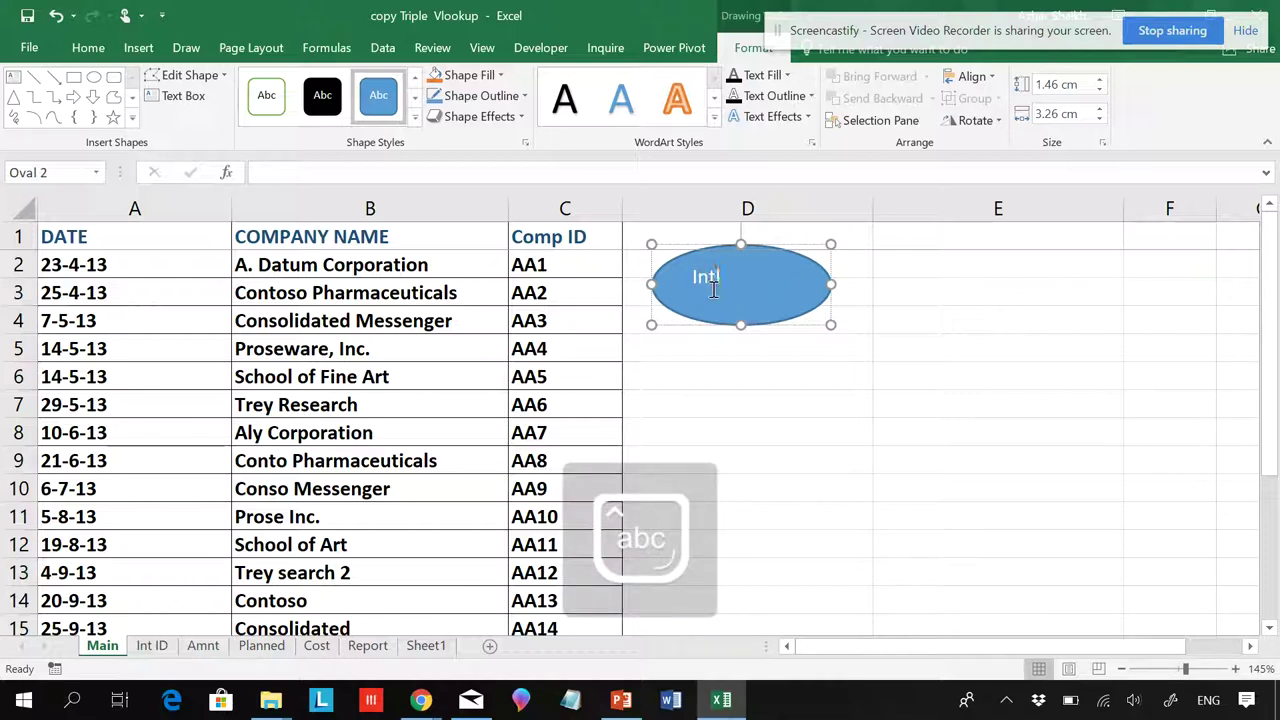
pyautogui.click(745, 340)
pyautogui.doubleClick(746, 323)
pyautogui.moveTo(743, 325); pyautogui.dragTo(749, 289)
pyautogui.moveTo(831, 268); pyautogui.dragTo(748, 272)
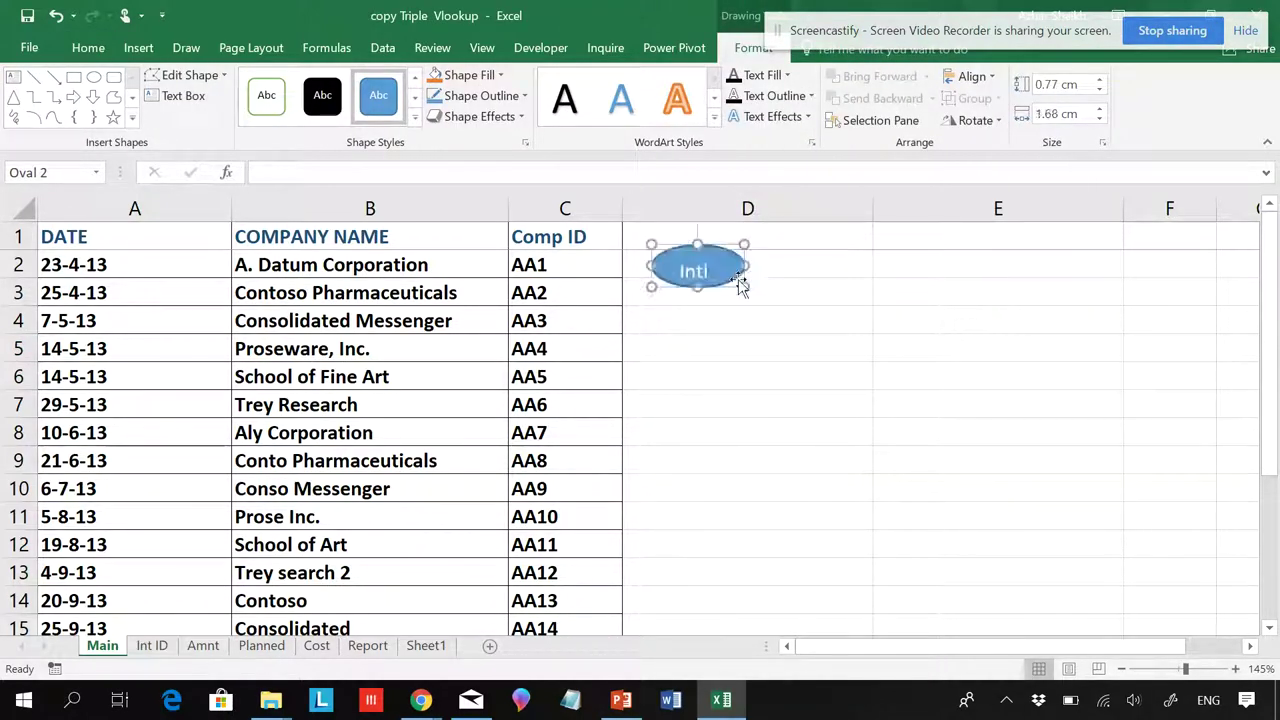
# Step: Hyperlink the Intl ID oval to the Int ID sheet as a Place in This Document
pyautogui.rightClick(705, 264)
pyautogui.rightClick(697, 262)
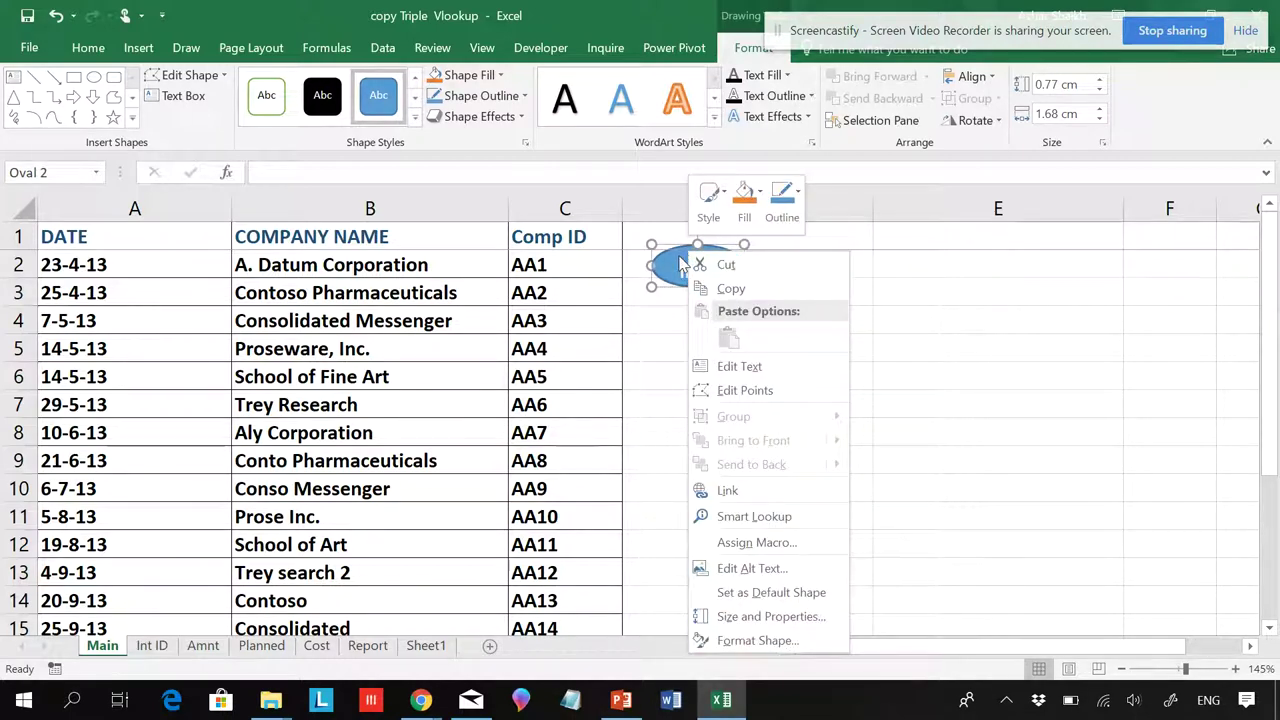
pyautogui.click(748, 492)
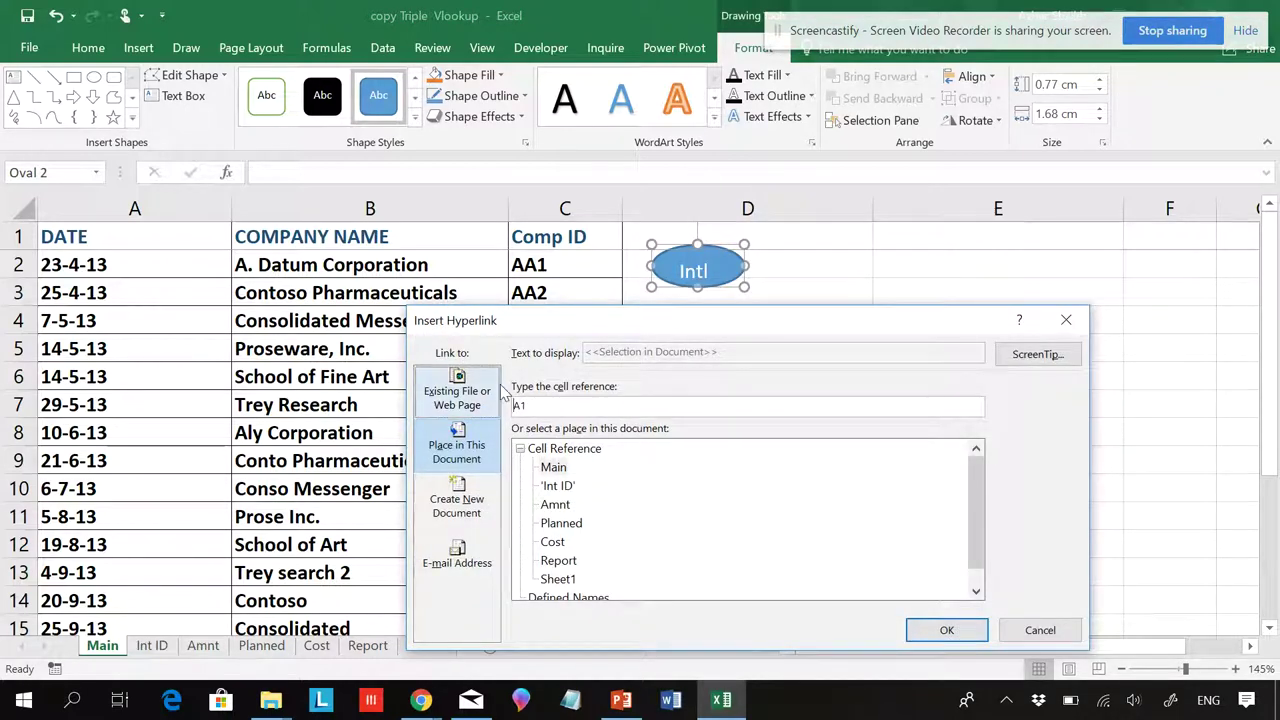
pyautogui.click(462, 392)
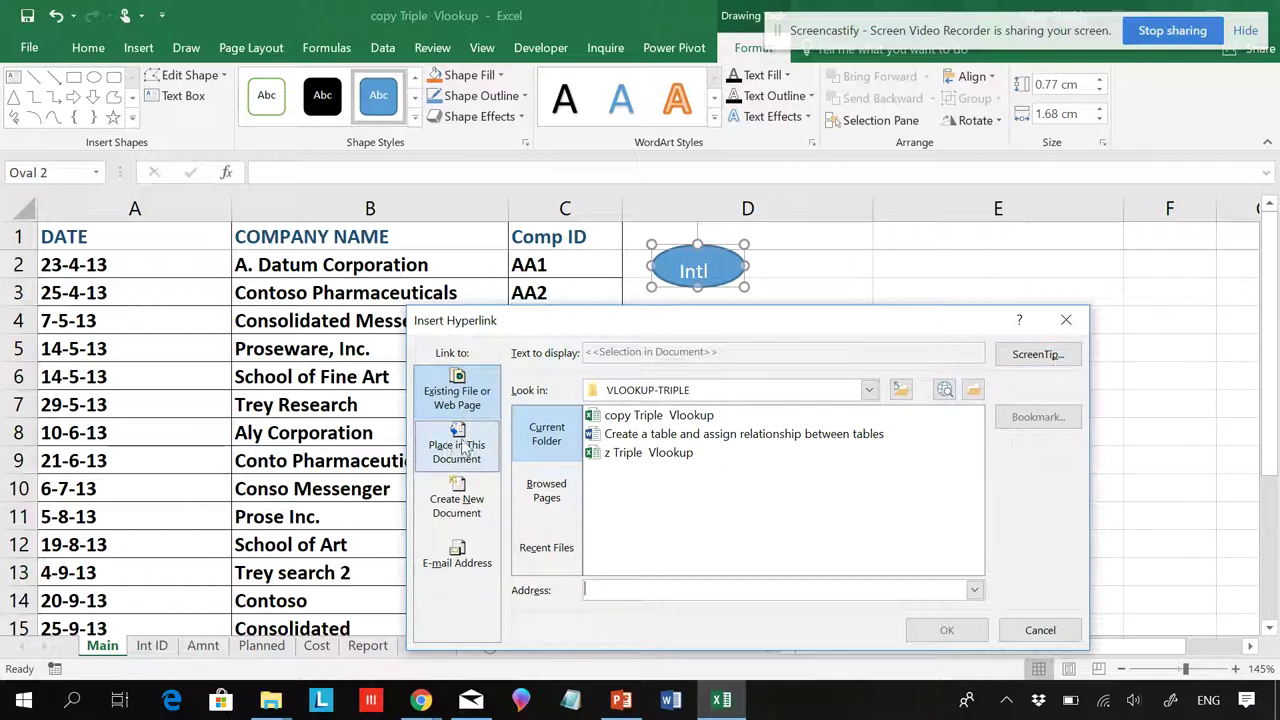
pyautogui.click(476, 466)
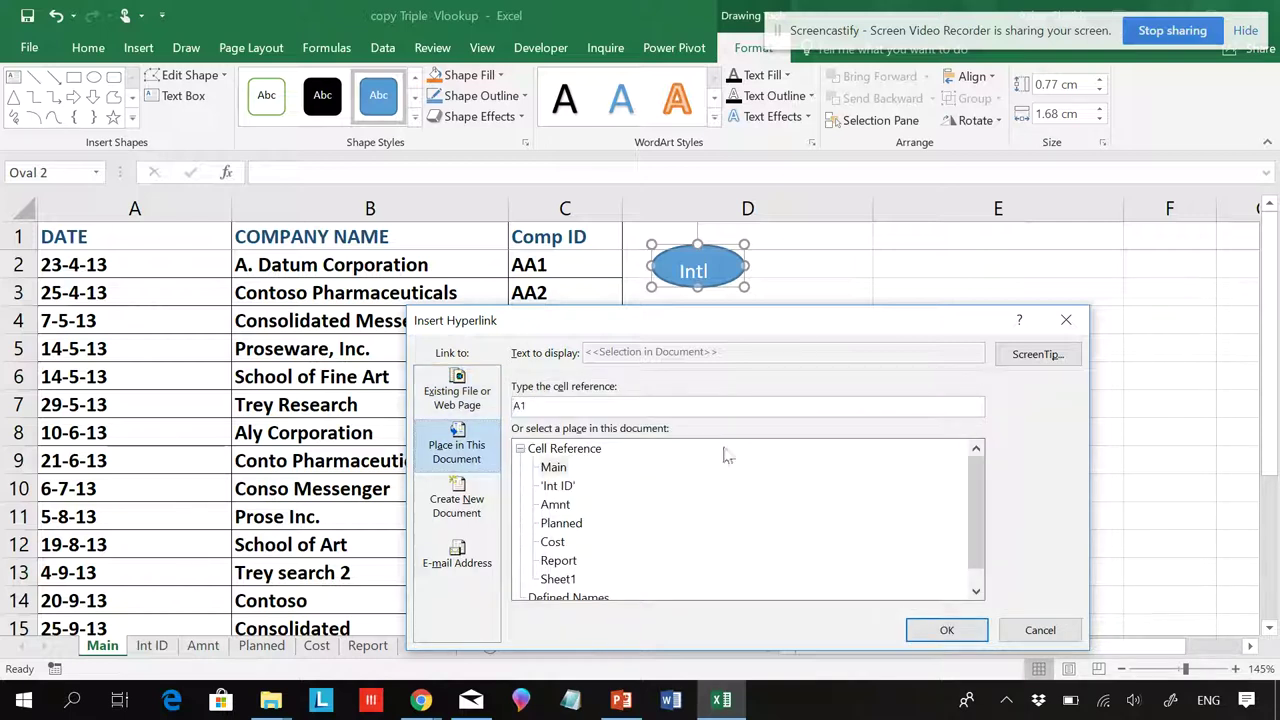
pyautogui.click(460, 502)
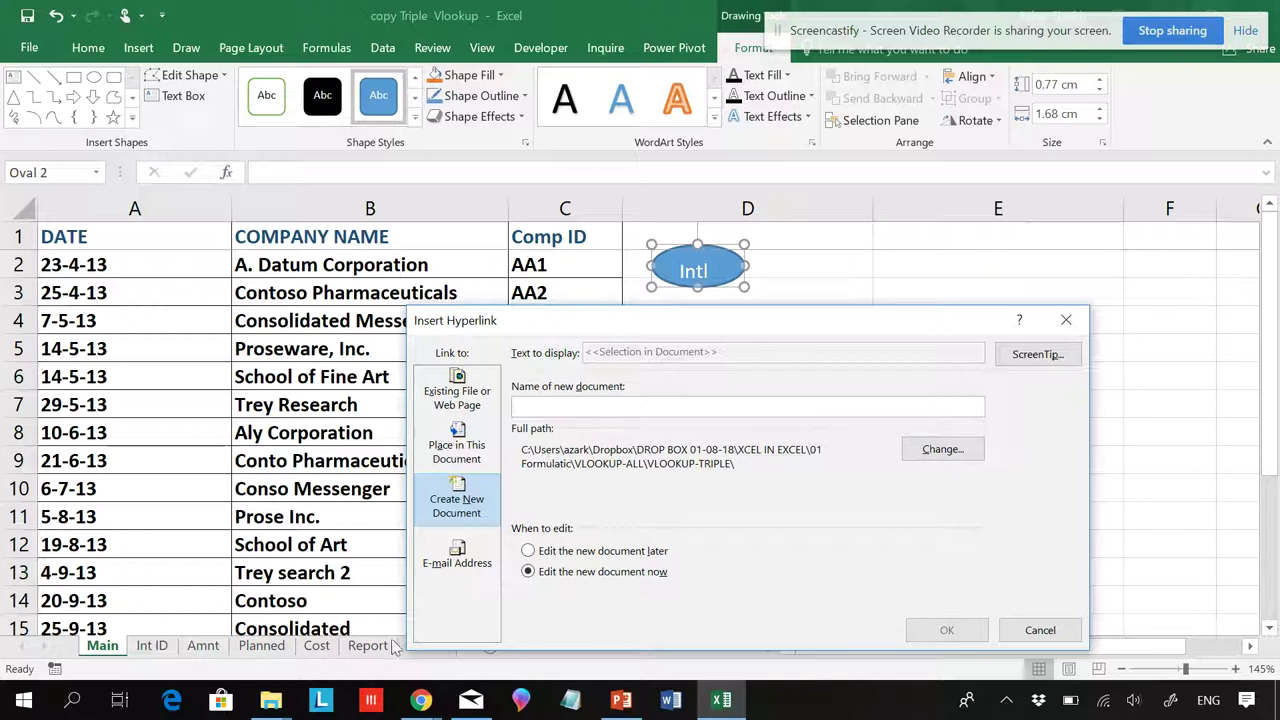
pyautogui.click(448, 567)
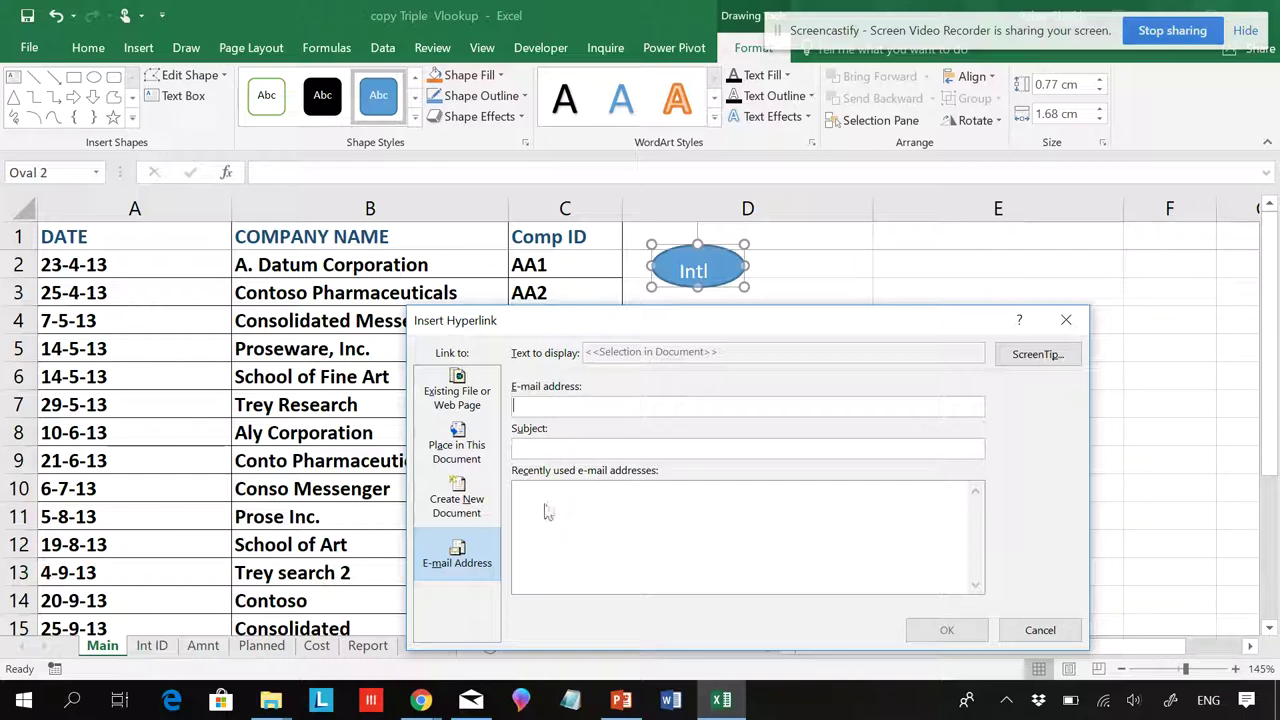
pyautogui.click(457, 445)
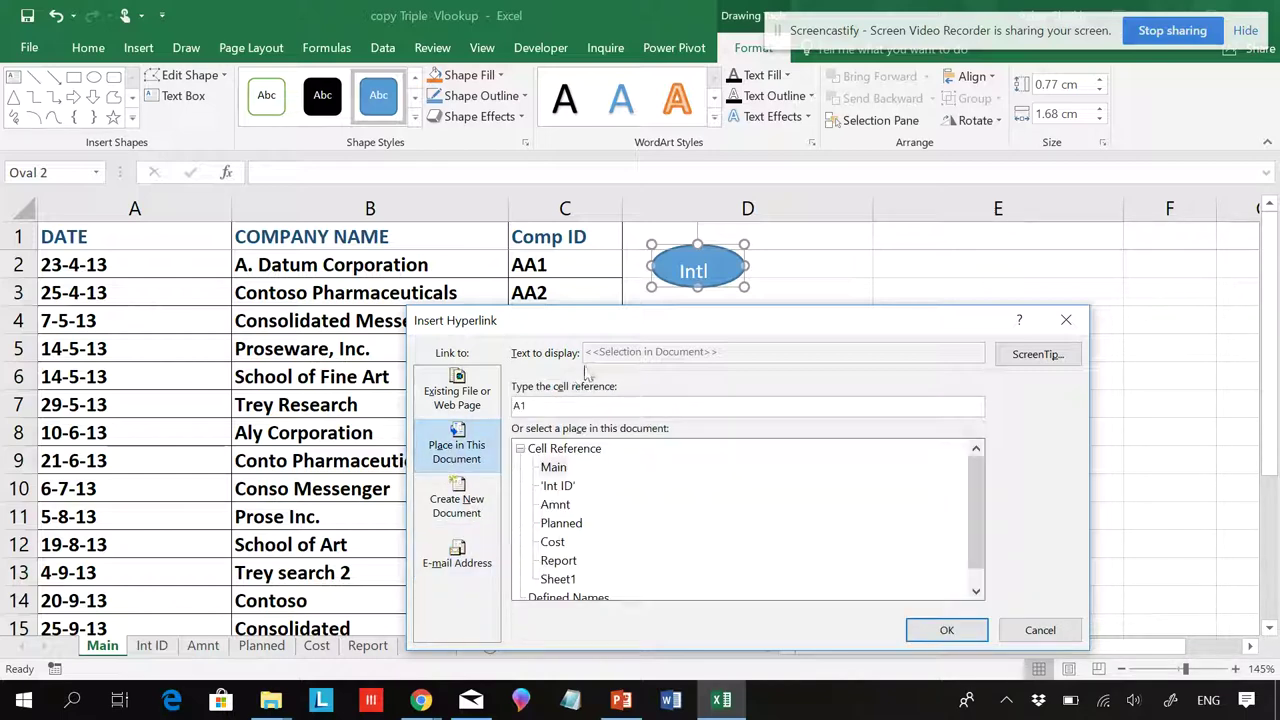
pyautogui.moveTo(563, 340); pyautogui.dragTo(579, 198)
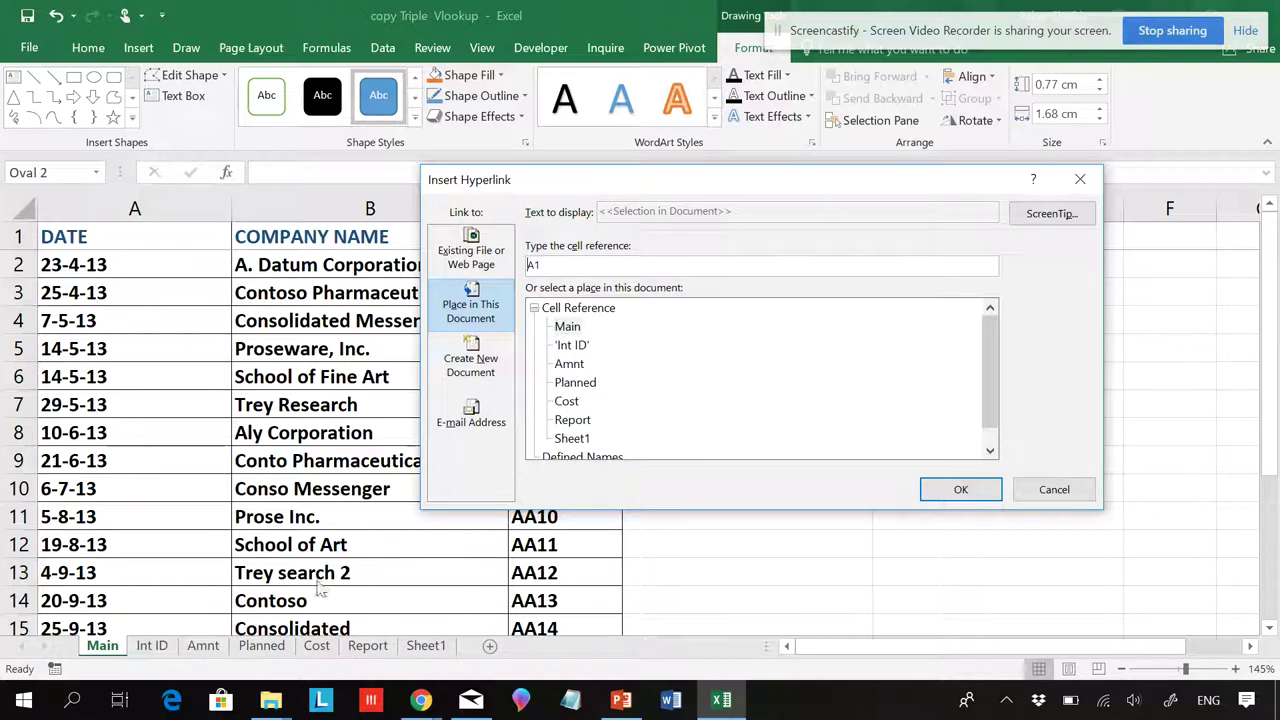
pyautogui.doubleClick(574, 346)
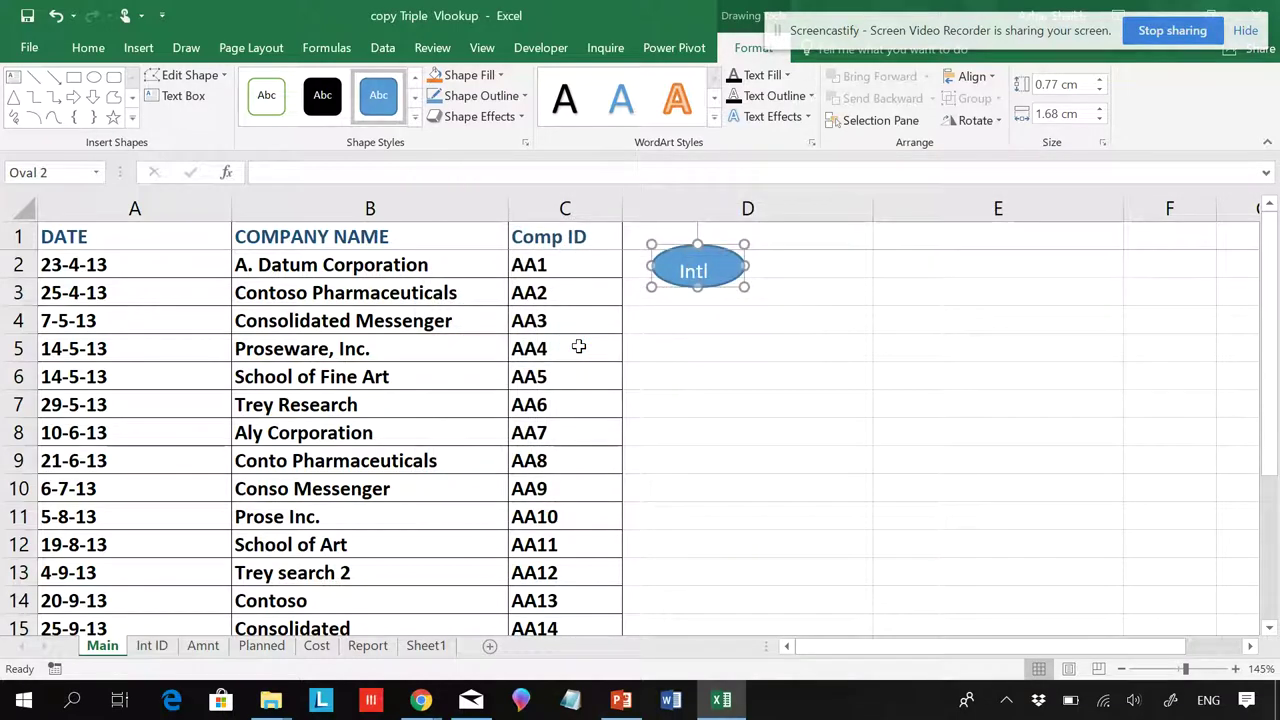
# Step: Follow the Intl ID oval's link to jump to the Int ID sheet
pyautogui.click(685, 358)
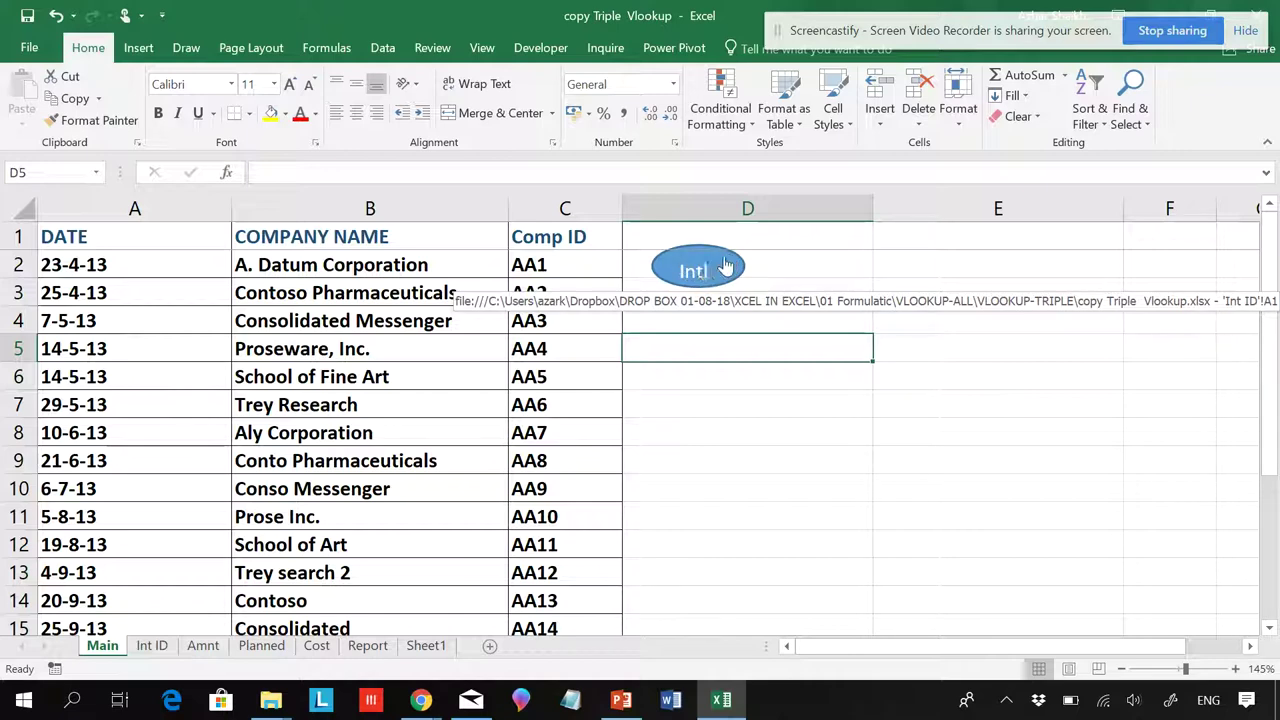
pyautogui.click(701, 267)
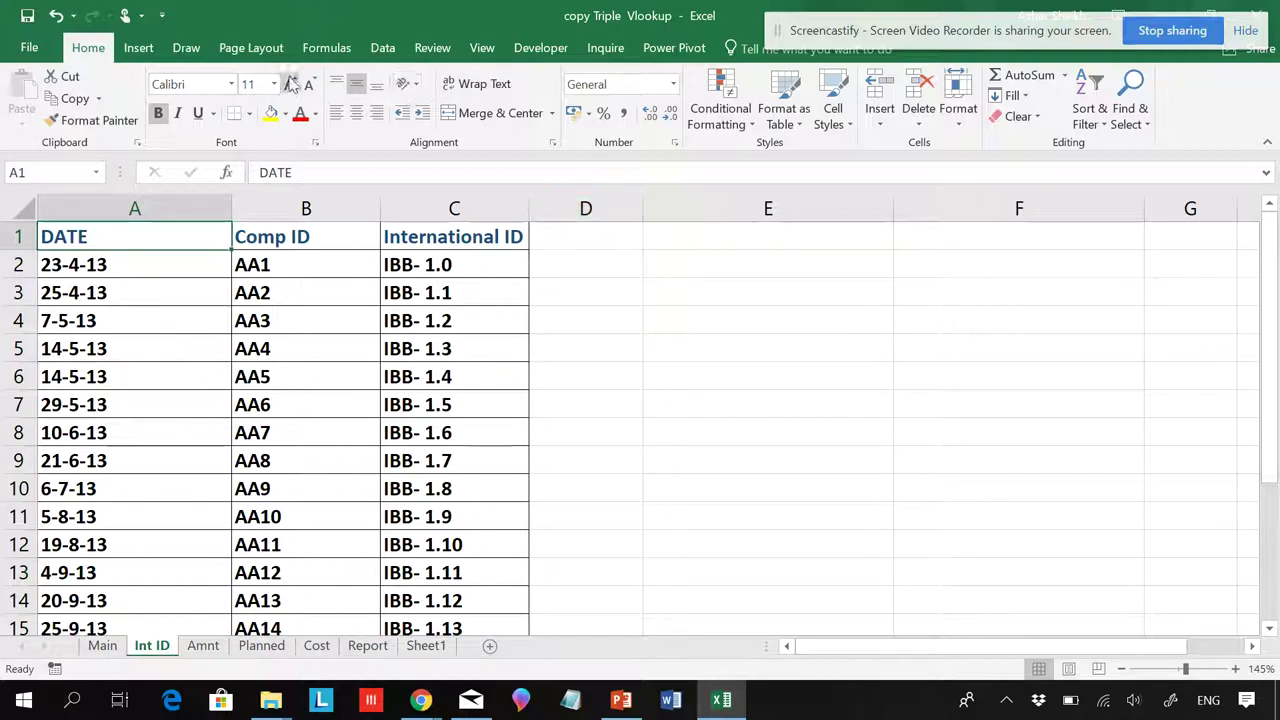
pyautogui.click(138, 48)
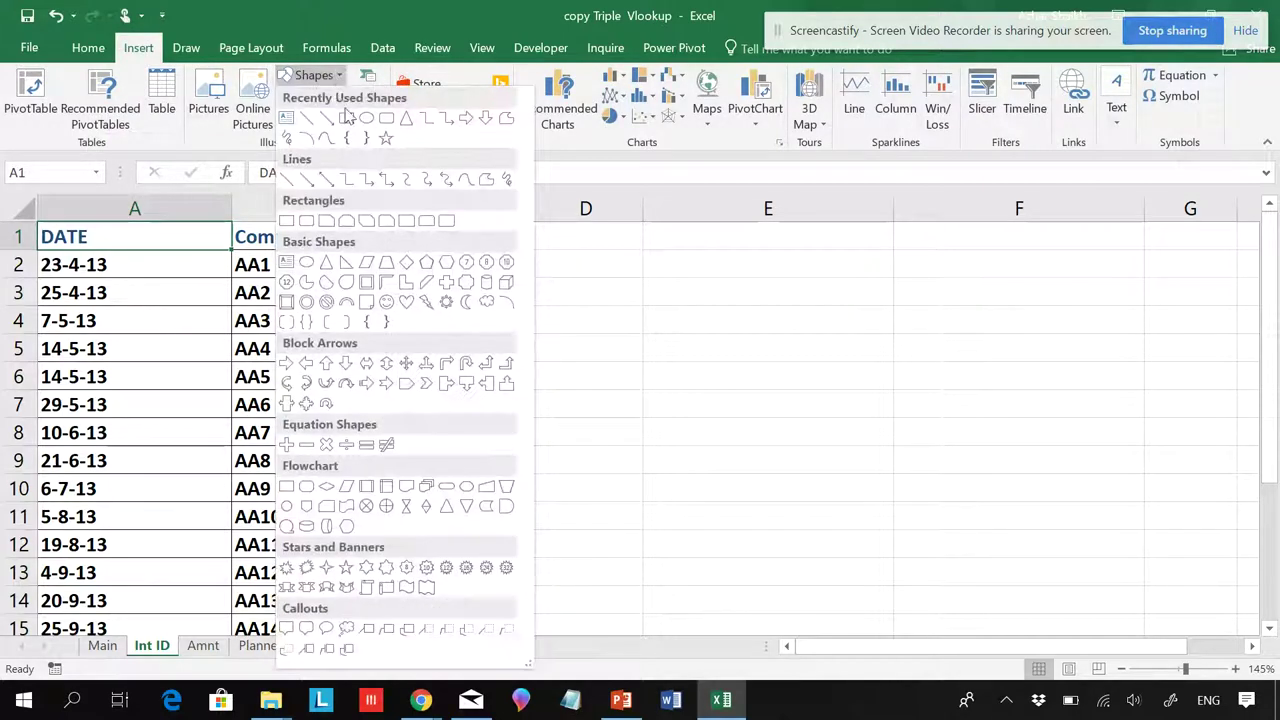
# Step: Draw a five-point star in column D of the Int ID sheet and stretch it wider
pyautogui.click(338, 76)
pyautogui.click(388, 140)
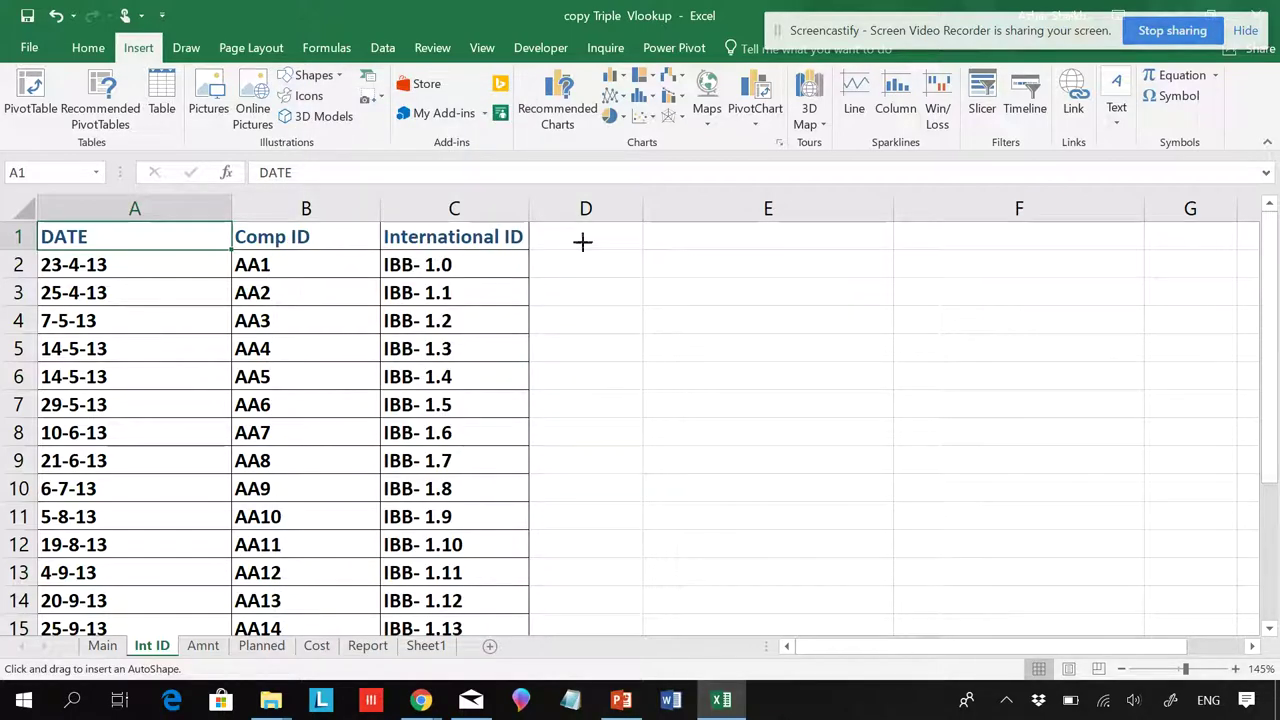
pyautogui.moveTo(583, 241); pyautogui.dragTo(703, 328)
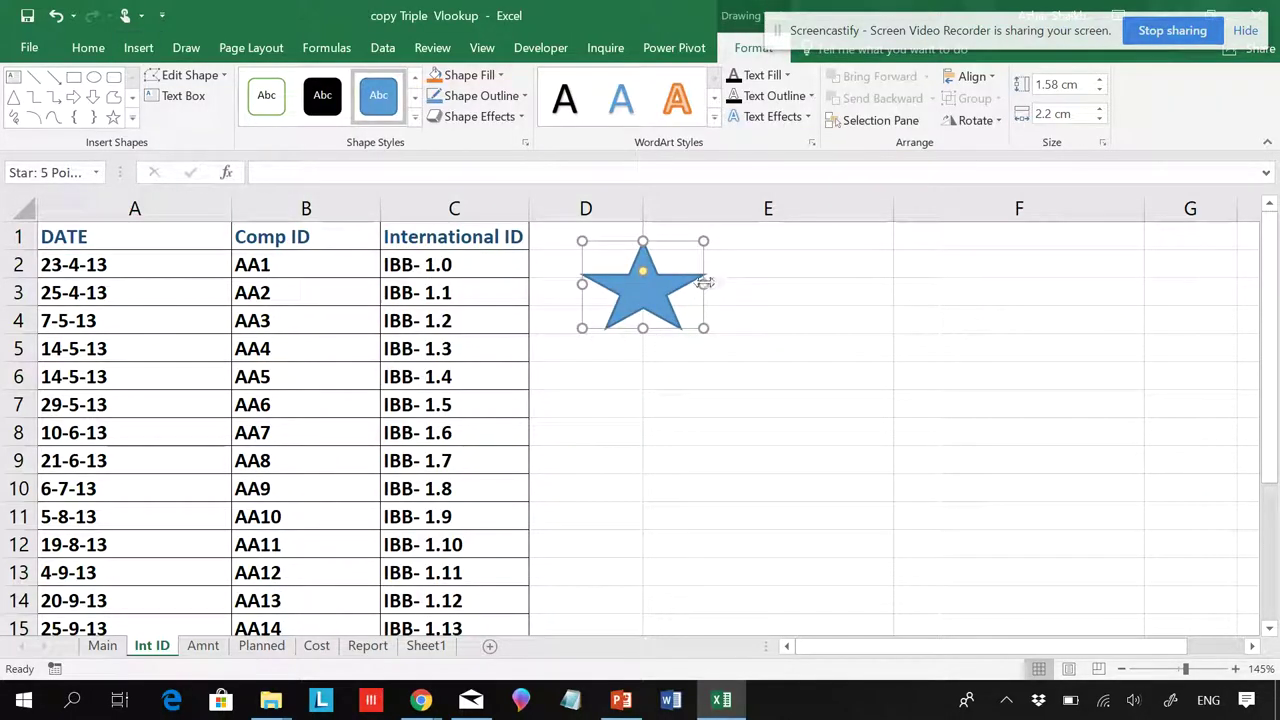
pyautogui.moveTo(704, 283); pyautogui.dragTo(677, 284)
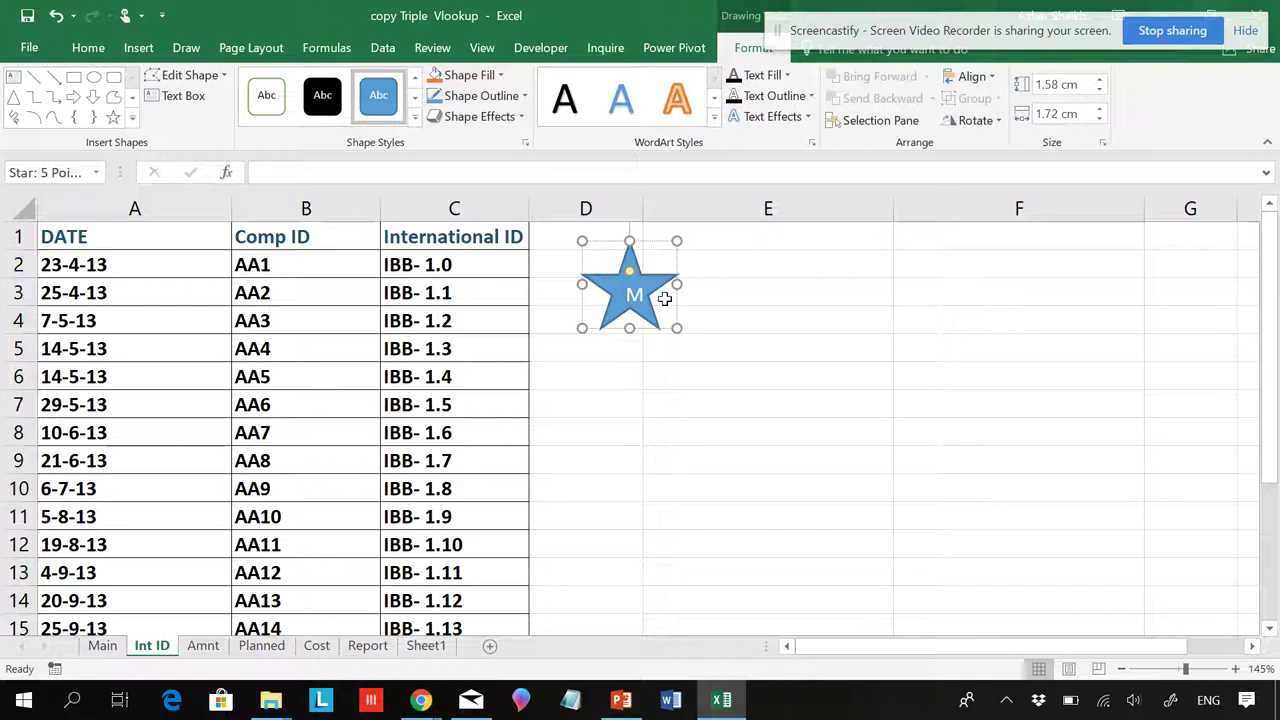
pyautogui.click(703, 462)
pyautogui.click(666, 293)
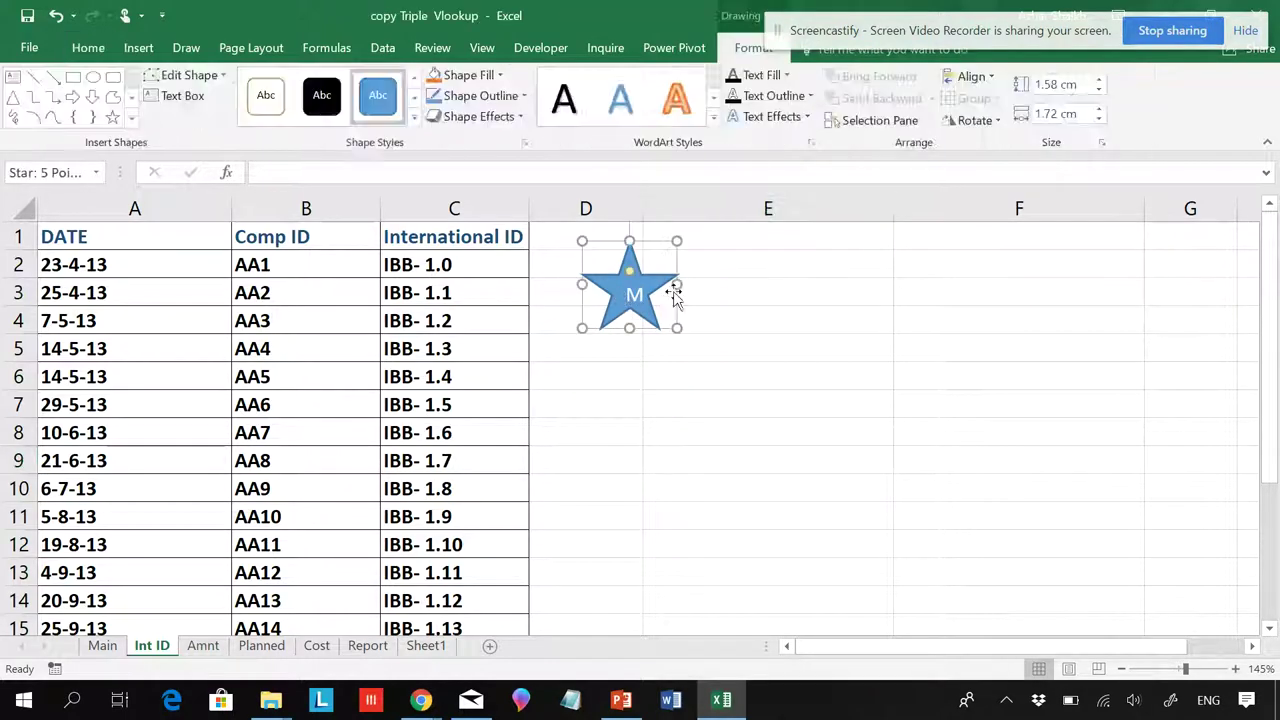
pyautogui.click(683, 289)
pyautogui.click(672, 288)
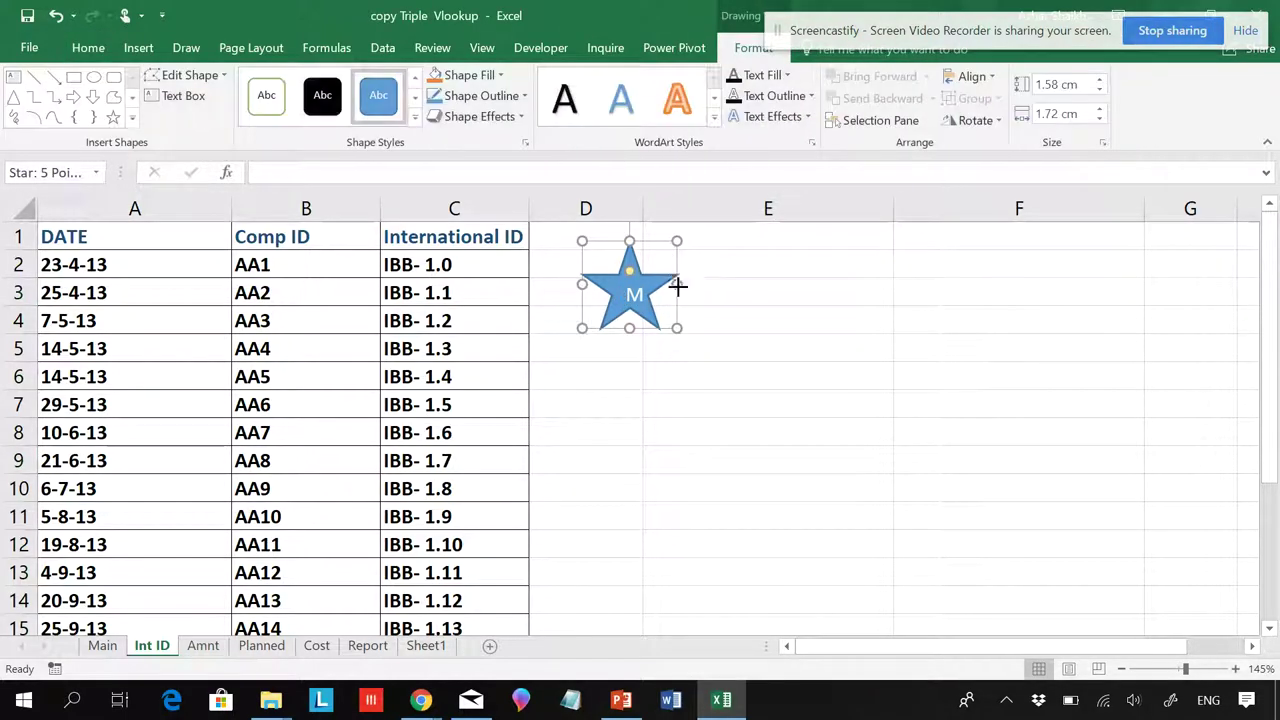
pyautogui.moveTo(677, 286); pyautogui.dragTo(787, 290)
pyautogui.click(677, 352)
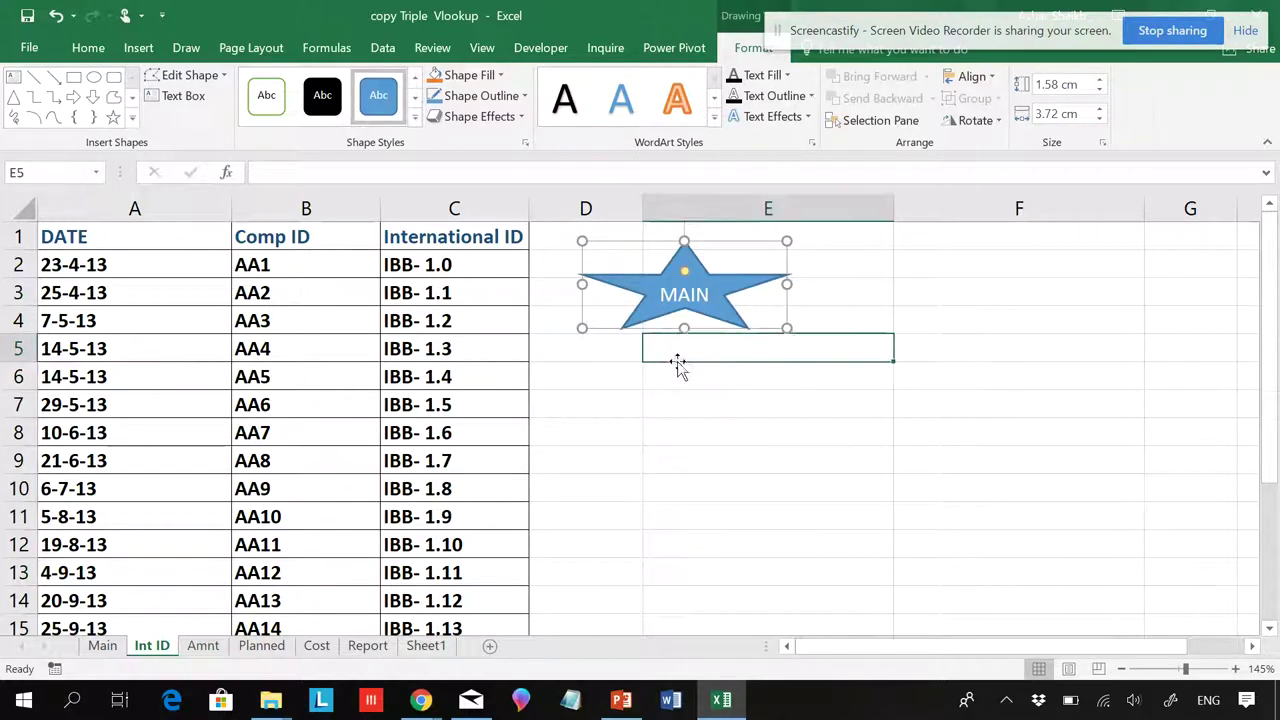
# Step: Hyperlink the MAIN star to the Main sheet, then test both shape links
pyautogui.rightClick(689, 290)
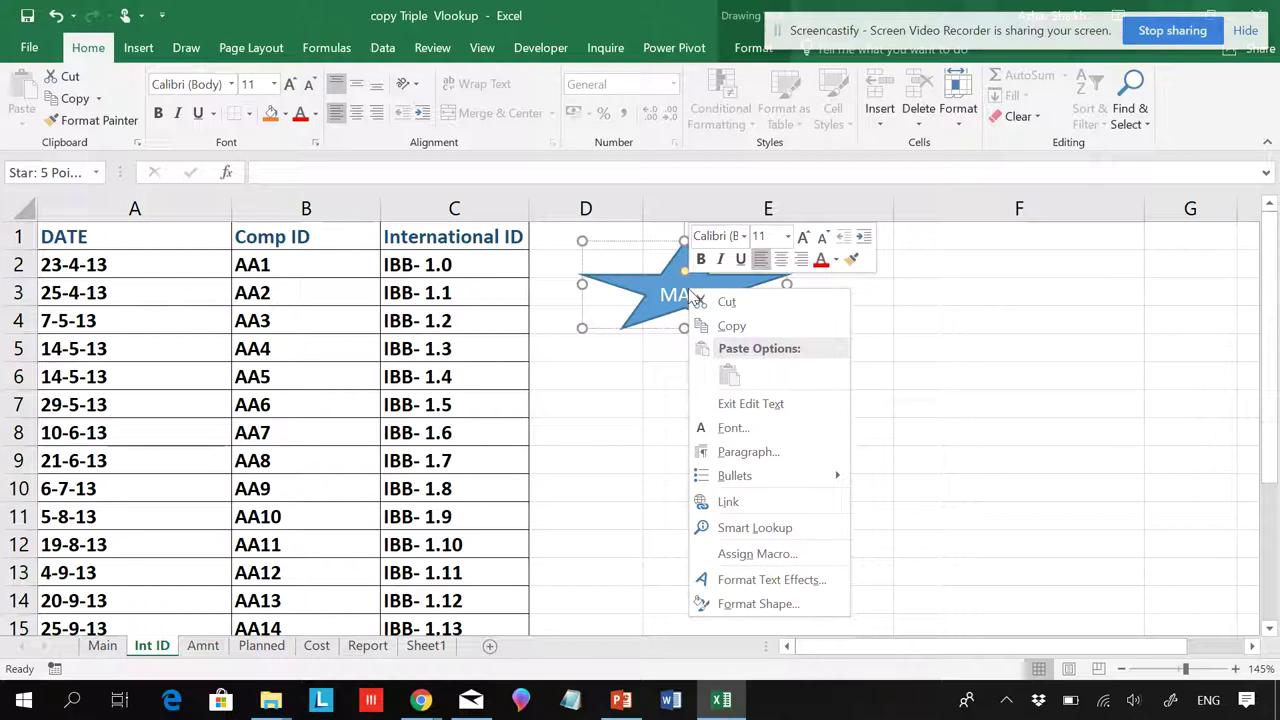
pyautogui.click(755, 508)
pyautogui.moveTo(674, 345); pyautogui.dragTo(623, 203)
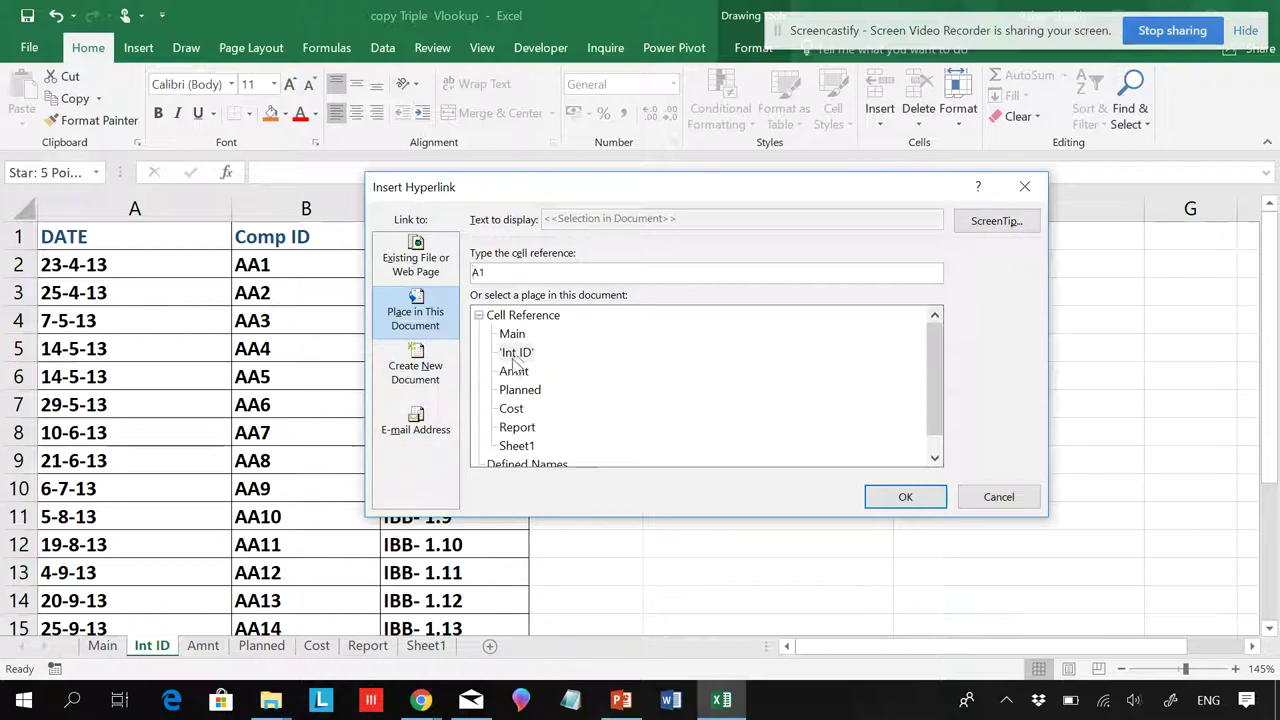
pyautogui.click(510, 338)
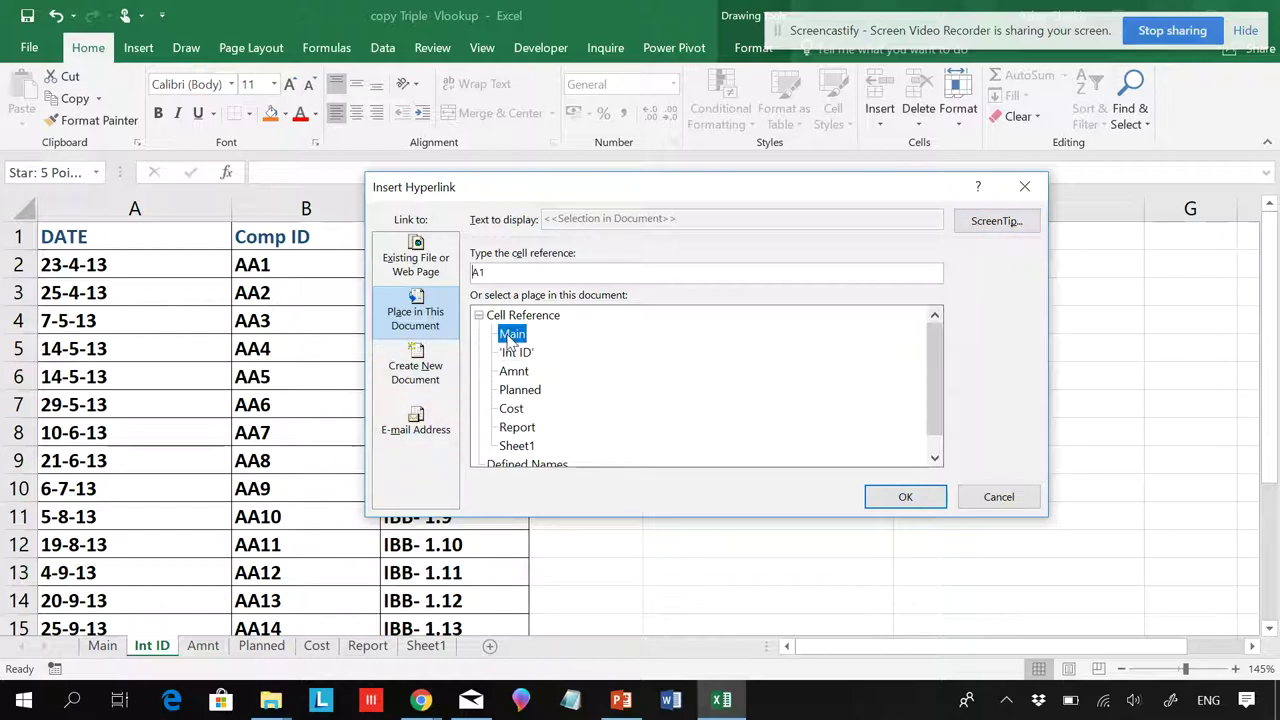
pyautogui.click(904, 500)
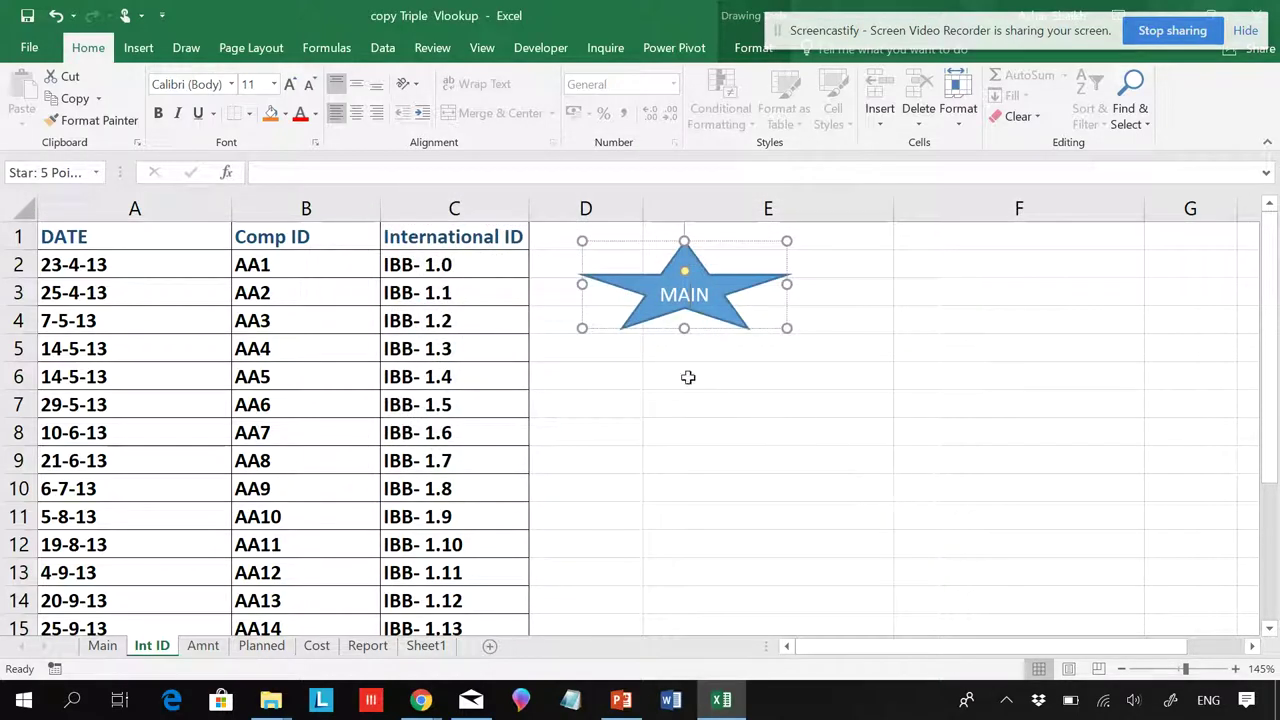
pyautogui.click(688, 377)
pyautogui.click(680, 297)
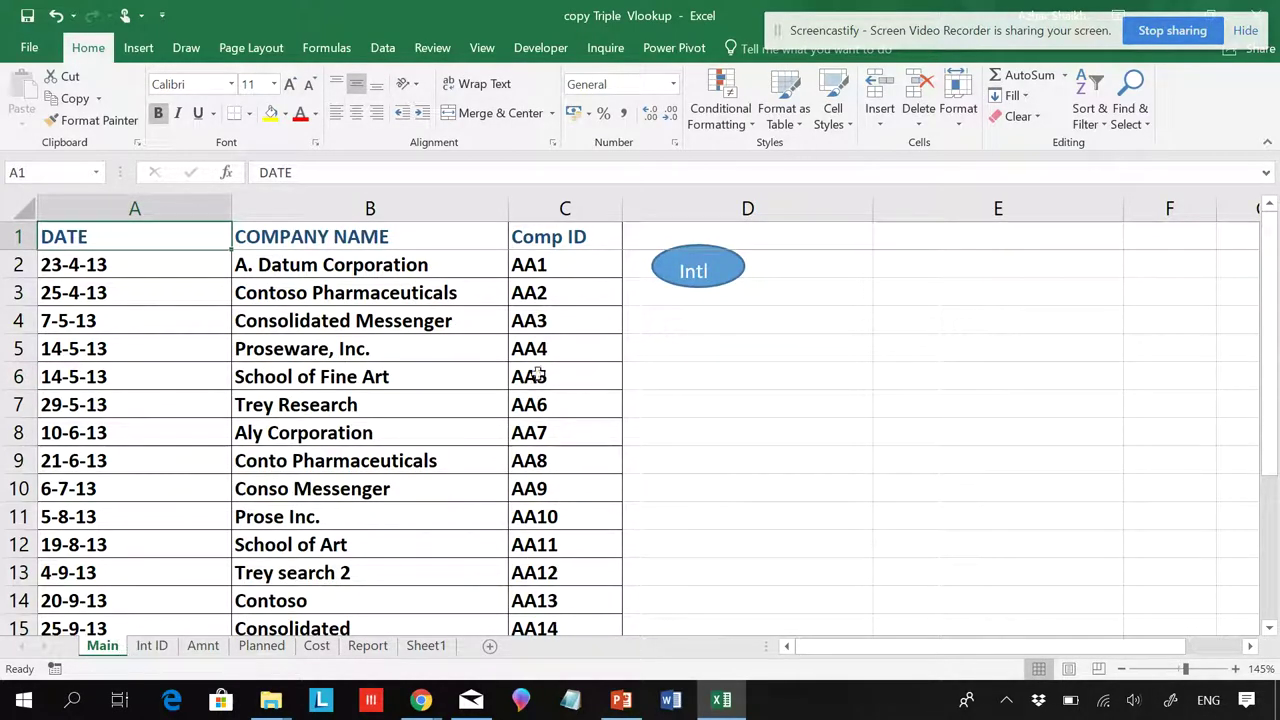
pyautogui.click(673, 280)
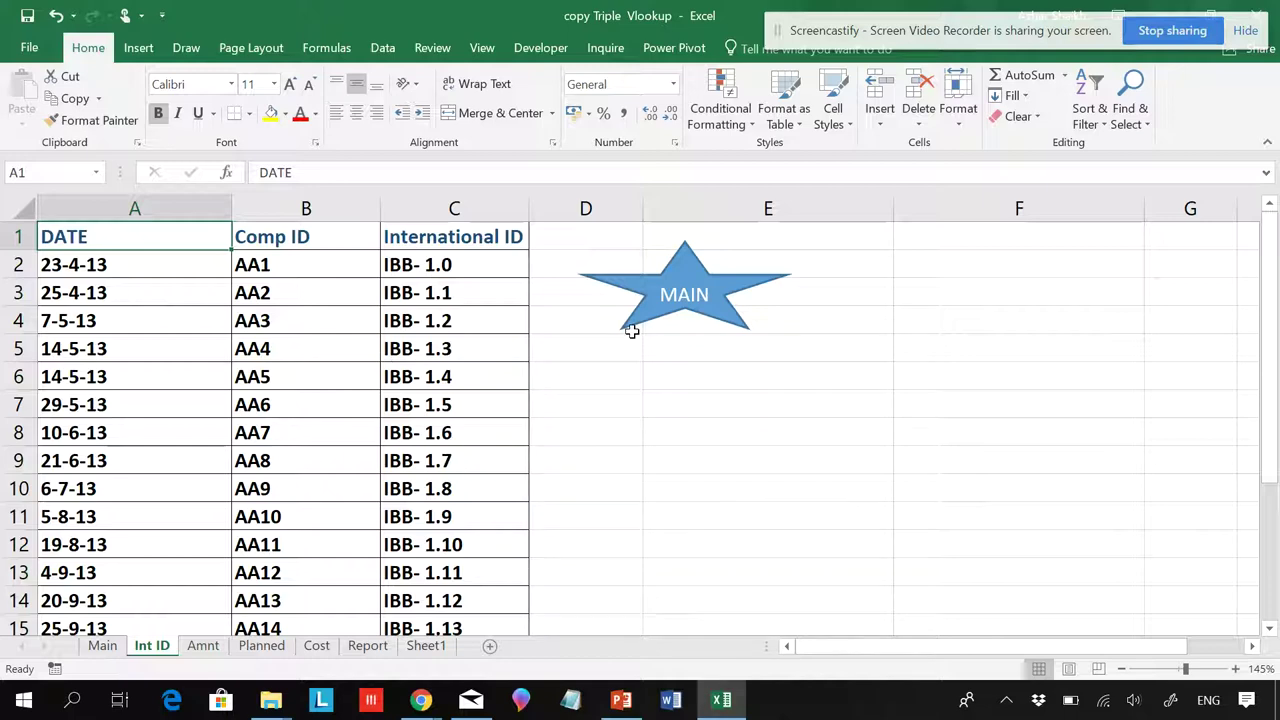
# Step: Link Sheet1 A2 to Report!A1 and fill it across to D2 for the four headers
pyautogui.click(421, 648)
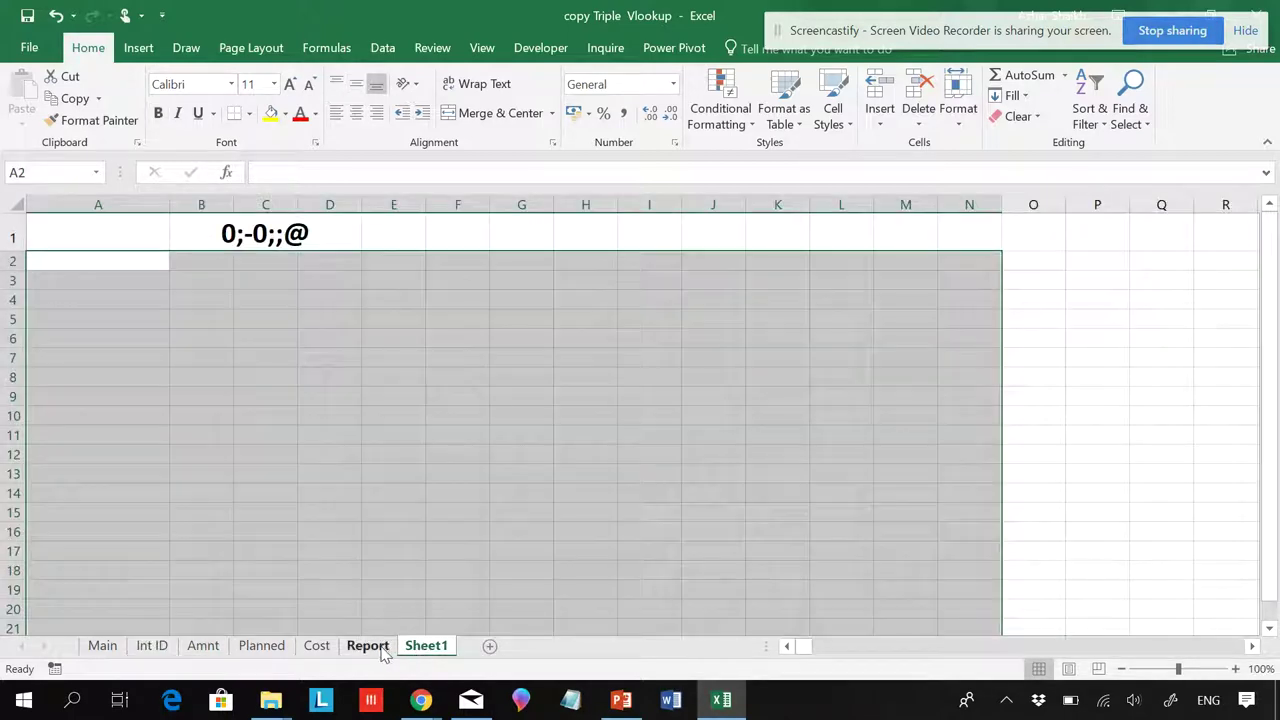
pyautogui.click(378, 647)
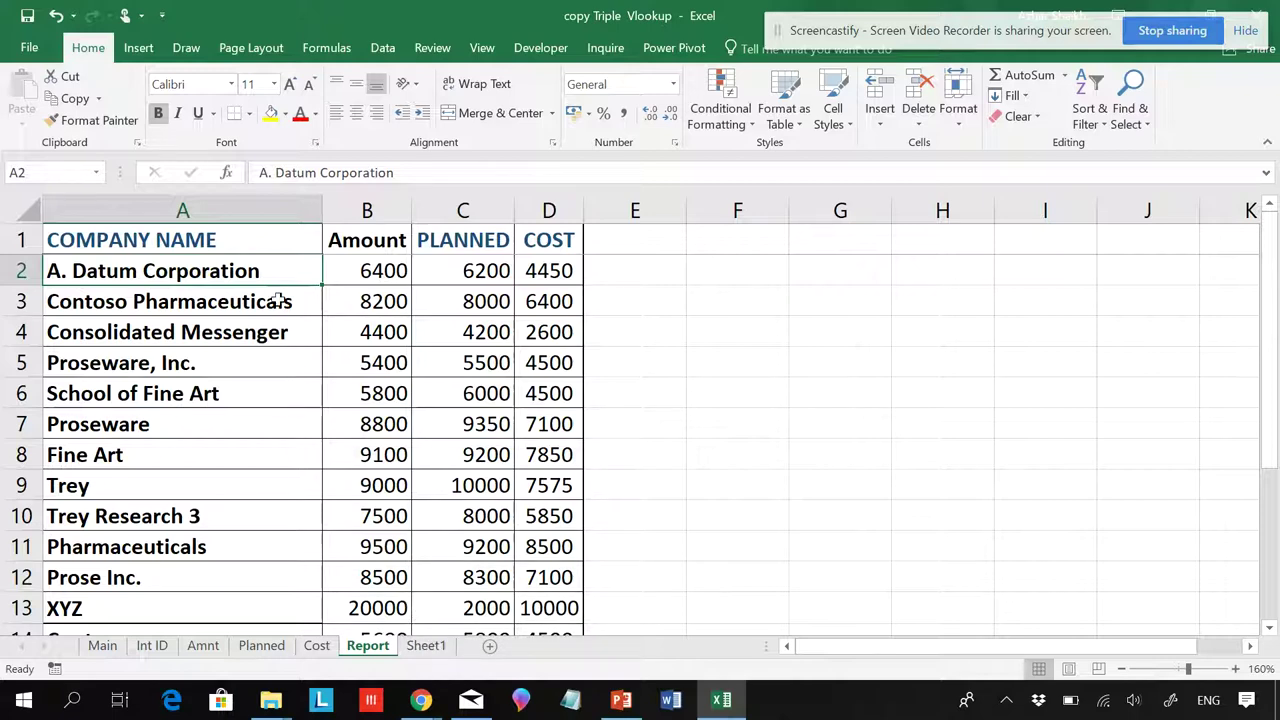
pyautogui.click(427, 650)
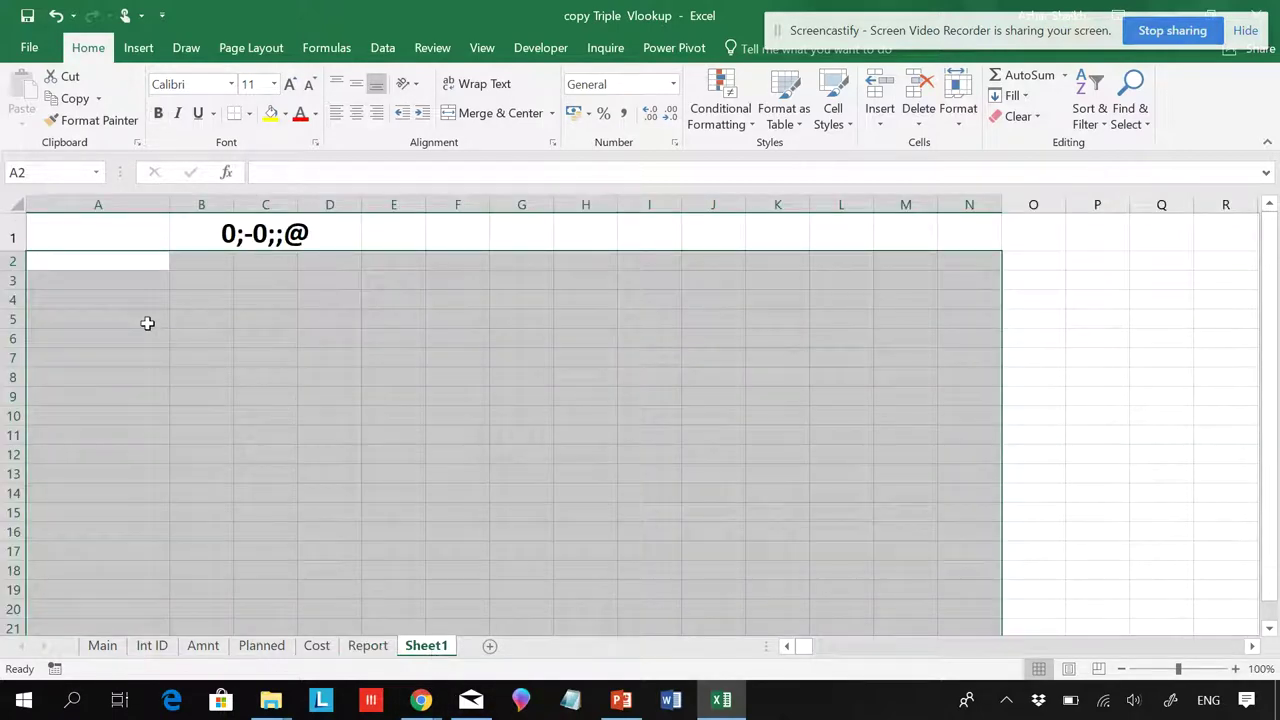
pyautogui.click(116, 267)
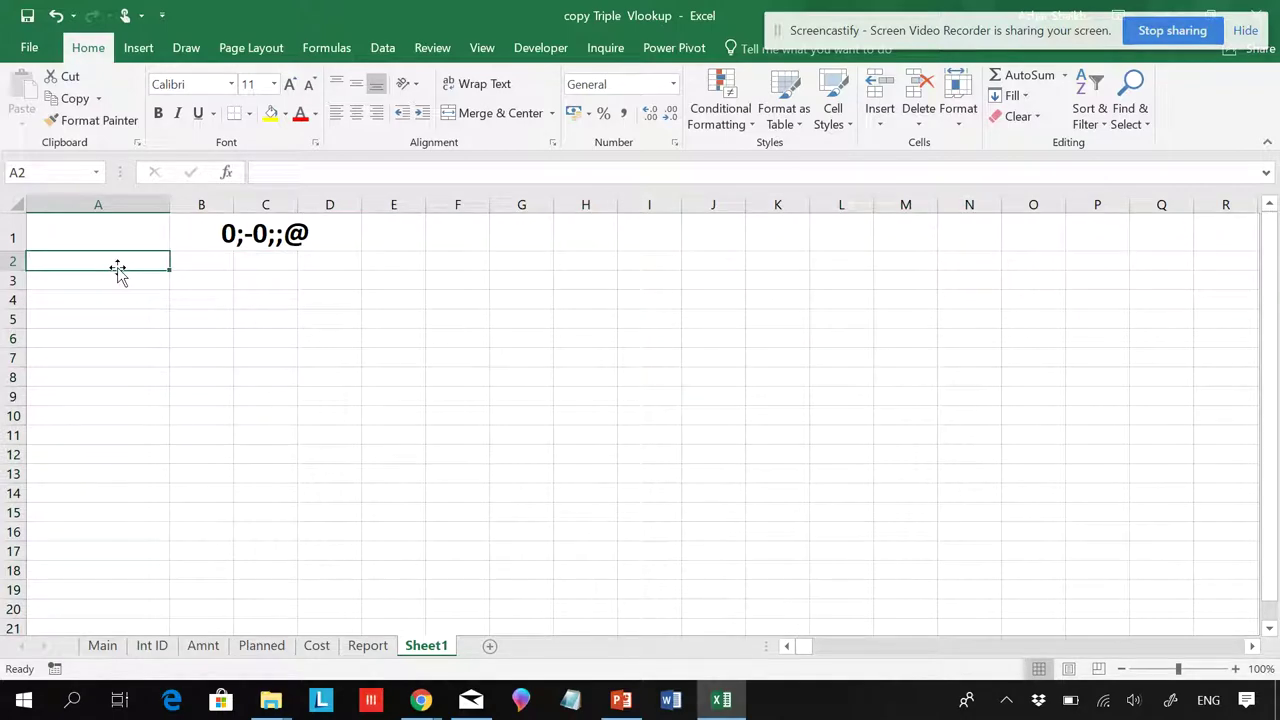
pyautogui.write('=')
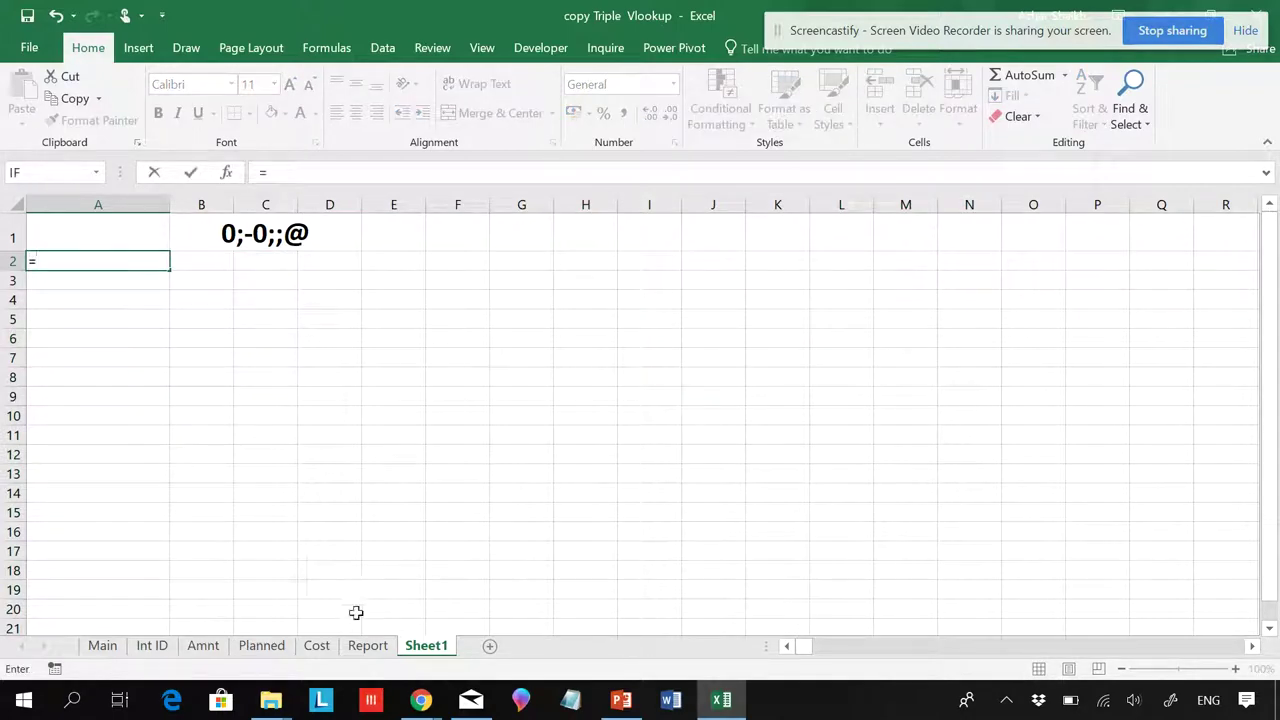
pyautogui.click(368, 646)
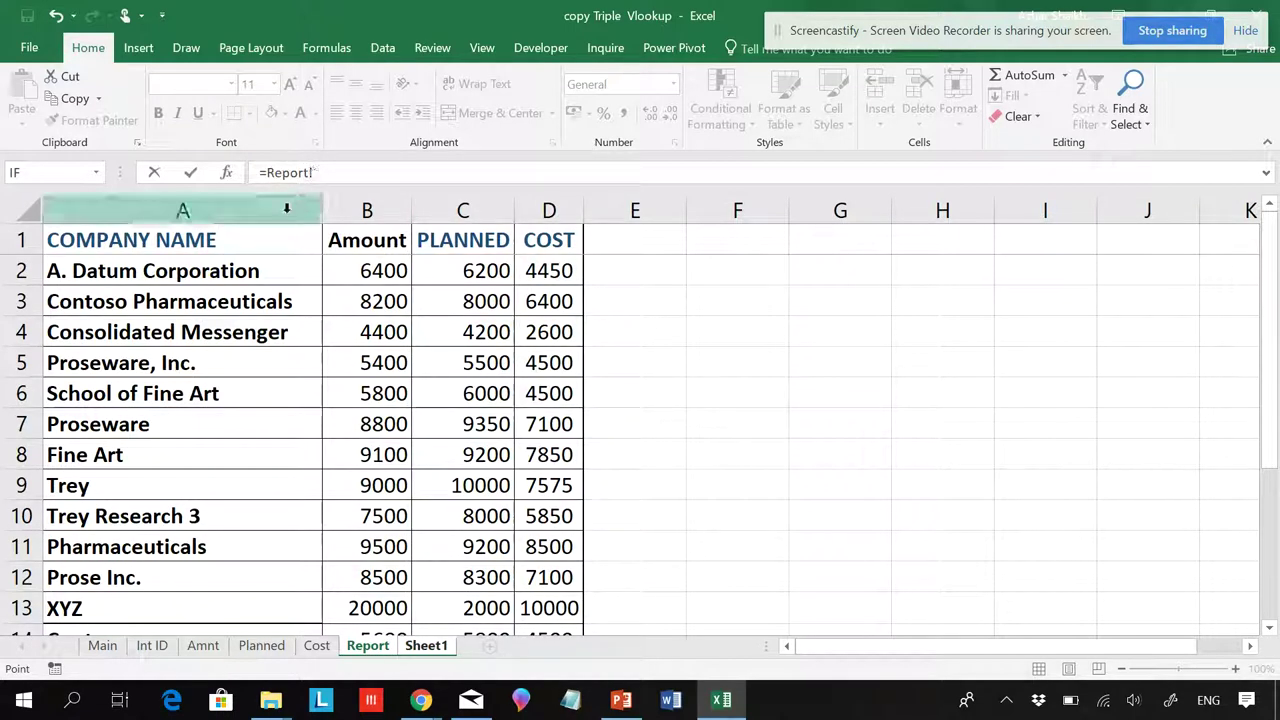
pyautogui.click(197, 242)
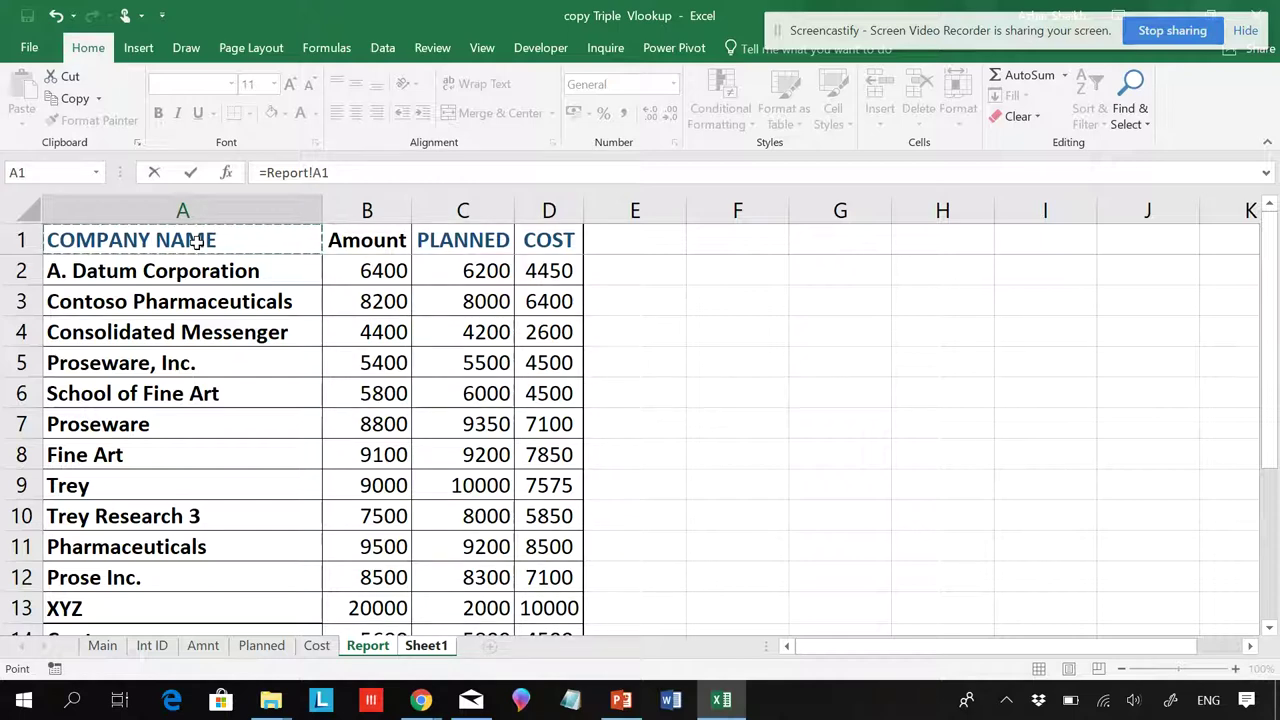
pyautogui.press('Return')
pyautogui.click(150, 258)
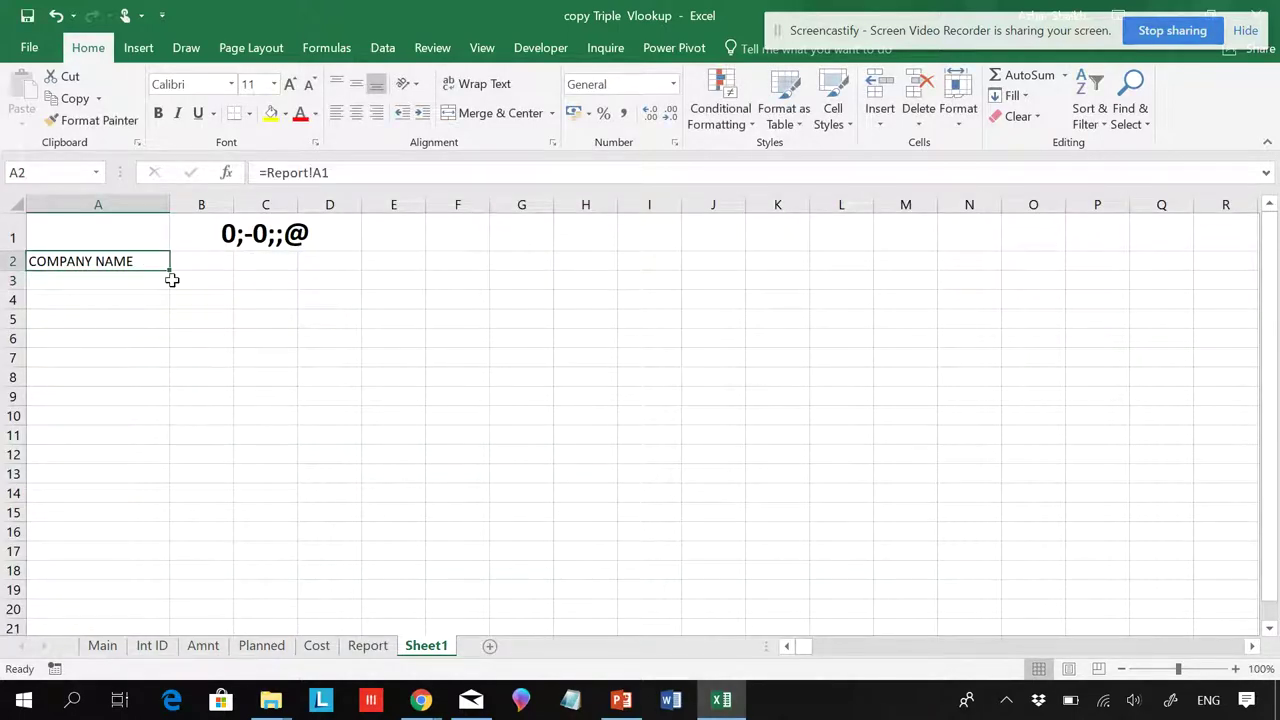
pyautogui.moveTo(171, 271); pyautogui.dragTo(348, 268)
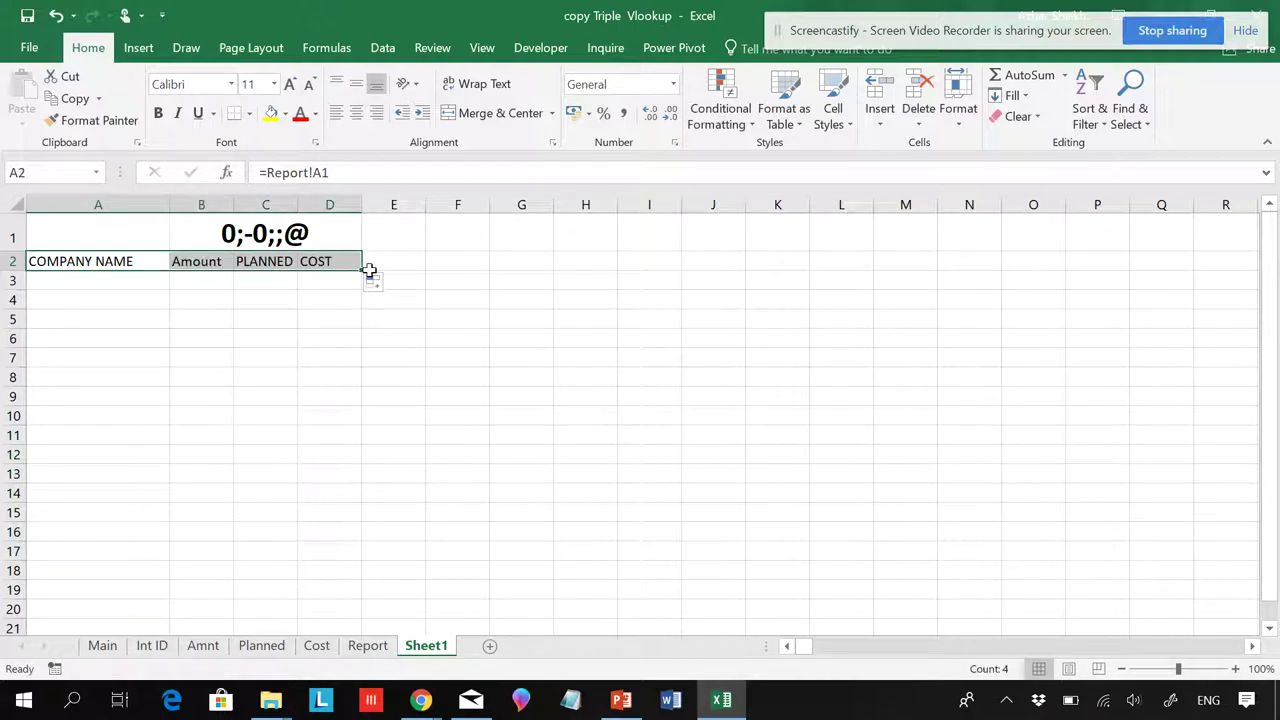
pyautogui.click(367, 645)
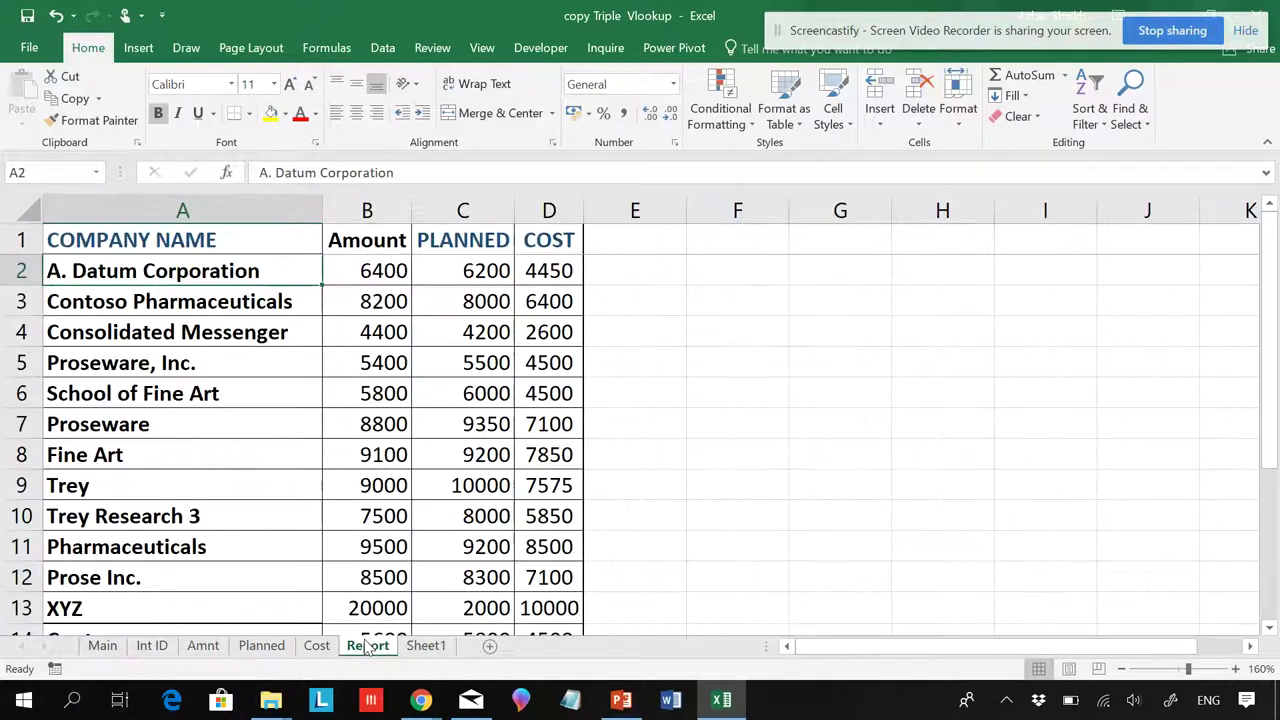
# Step: Copy Report A2 and Paste Link it into Sheet1 A3 as =Report!$A$2
pyautogui.rightClick(262, 269)
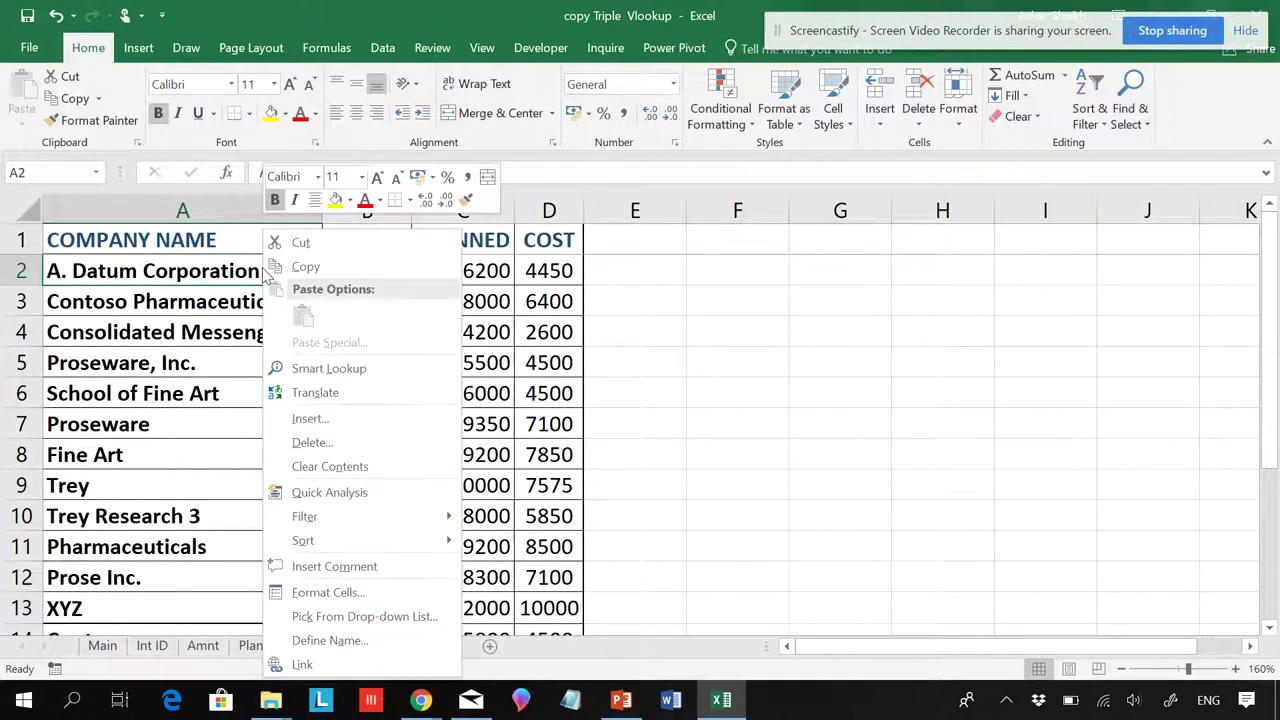
pyautogui.click(300, 266)
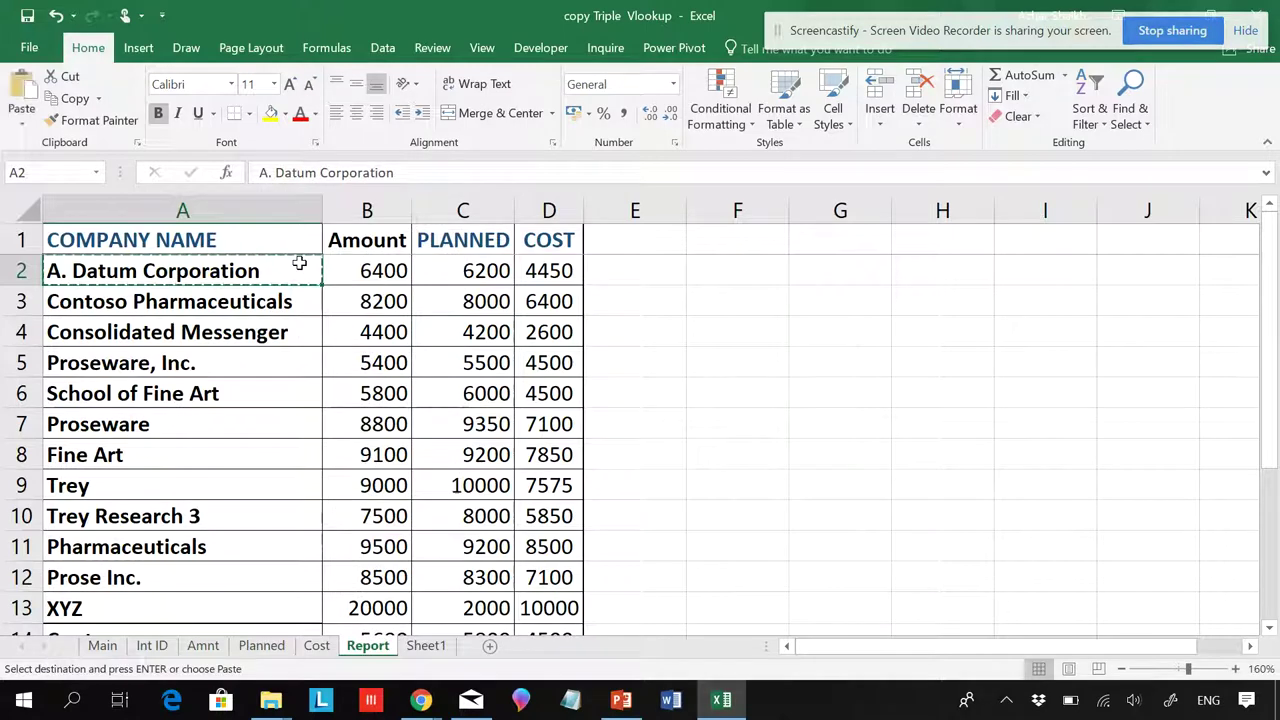
pyautogui.click(425, 646)
pyautogui.click(143, 284)
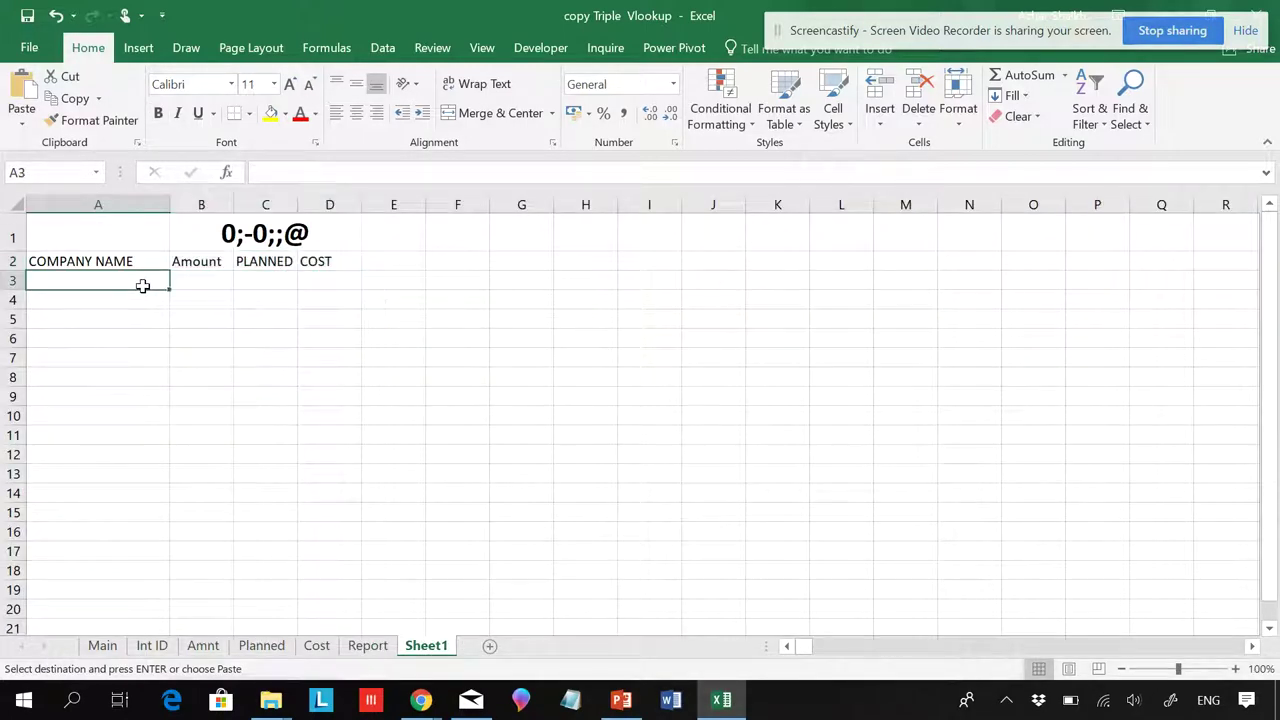
pyautogui.rightClick(143, 284)
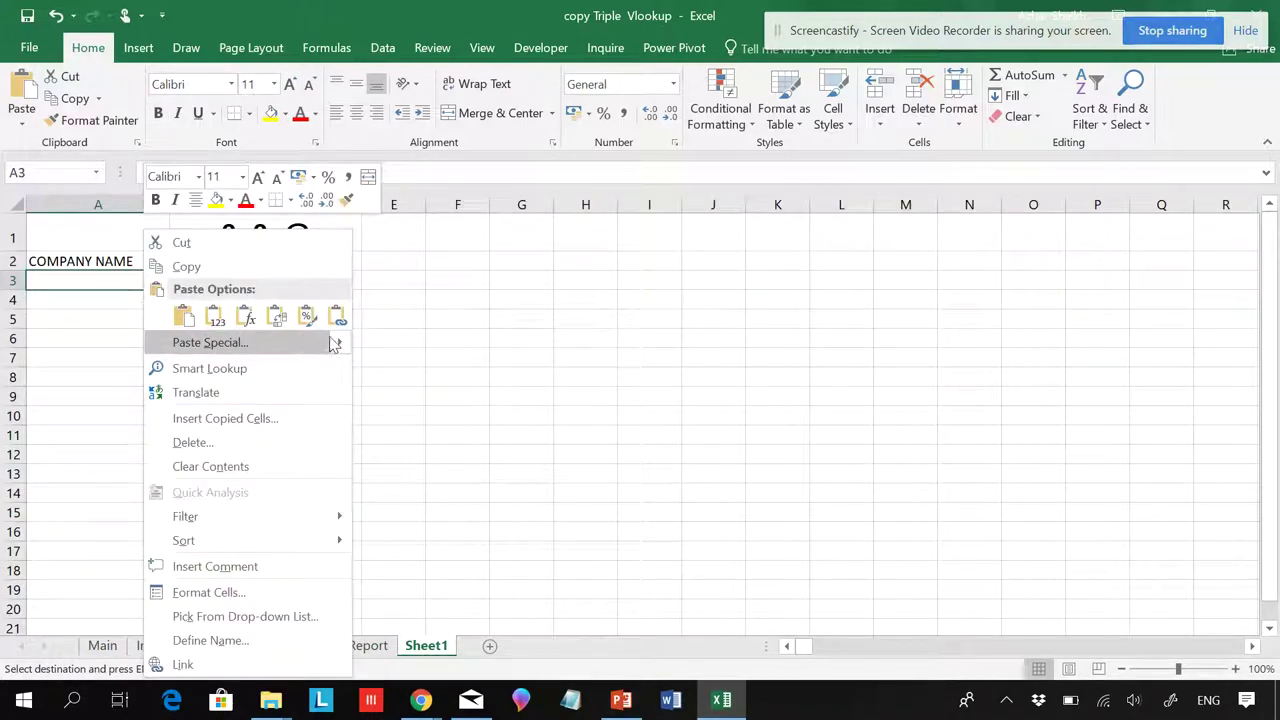
pyautogui.moveTo(337, 344)
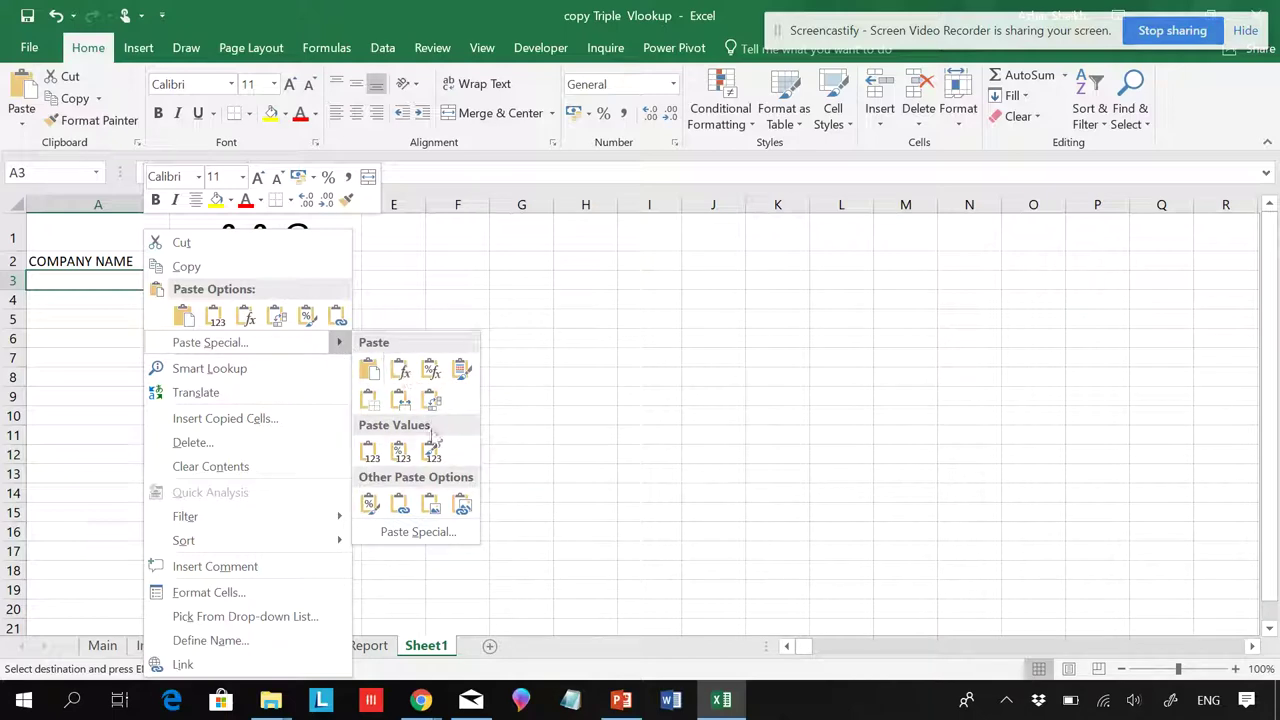
pyautogui.click(424, 533)
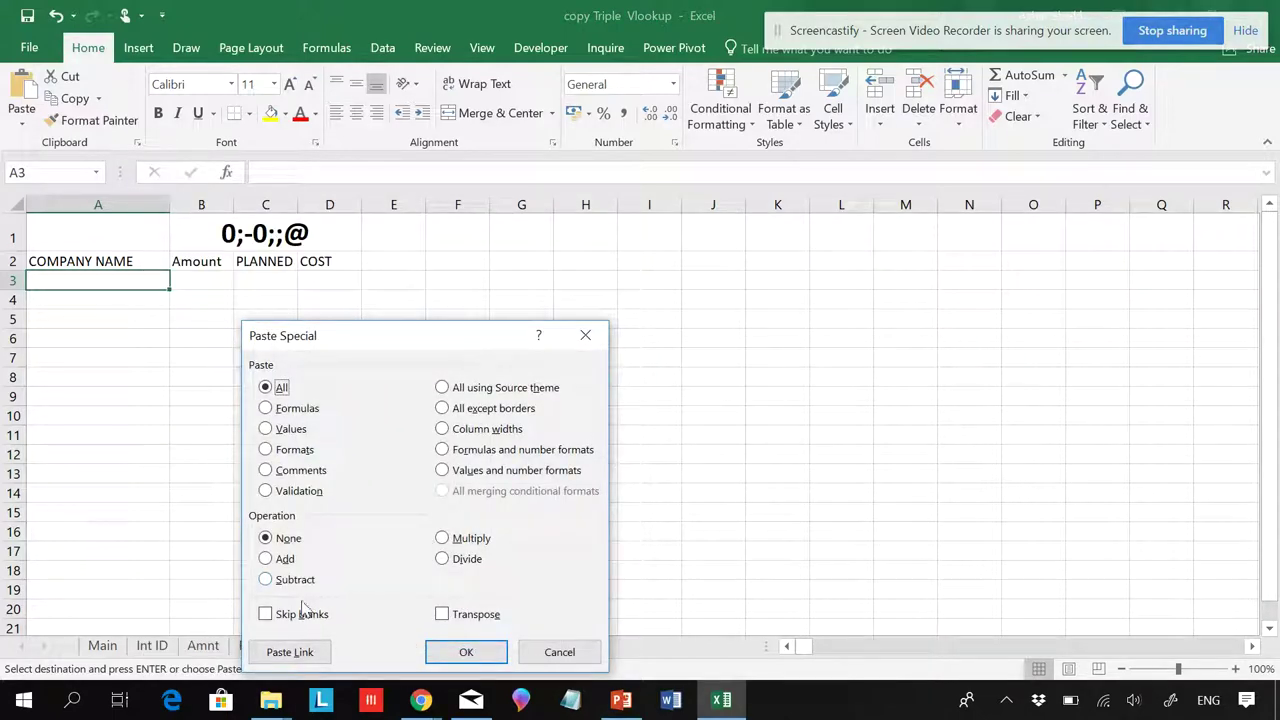
pyautogui.click(276, 655)
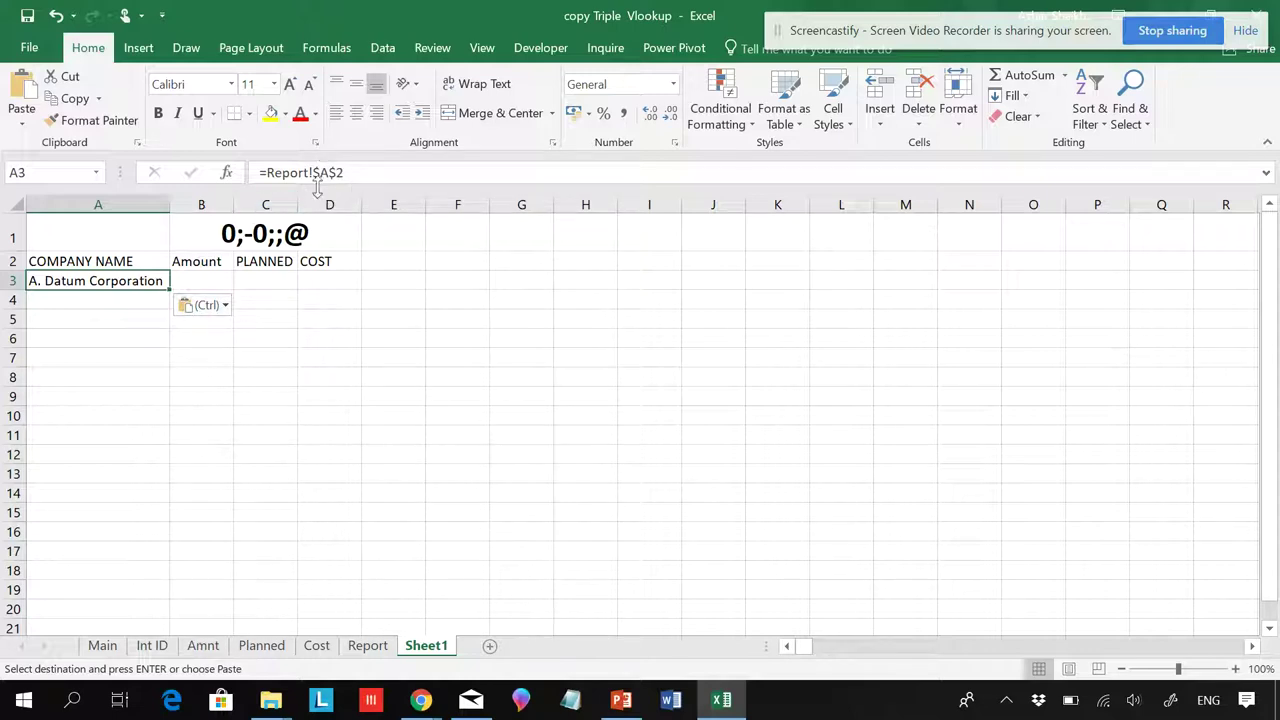
# Step: Fill A3's link down to row 12 and across, making its reference relative (=Report!A2)
pyautogui.moveTo(169, 289); pyautogui.dragTo(165, 460)
pyautogui.click(152, 282)
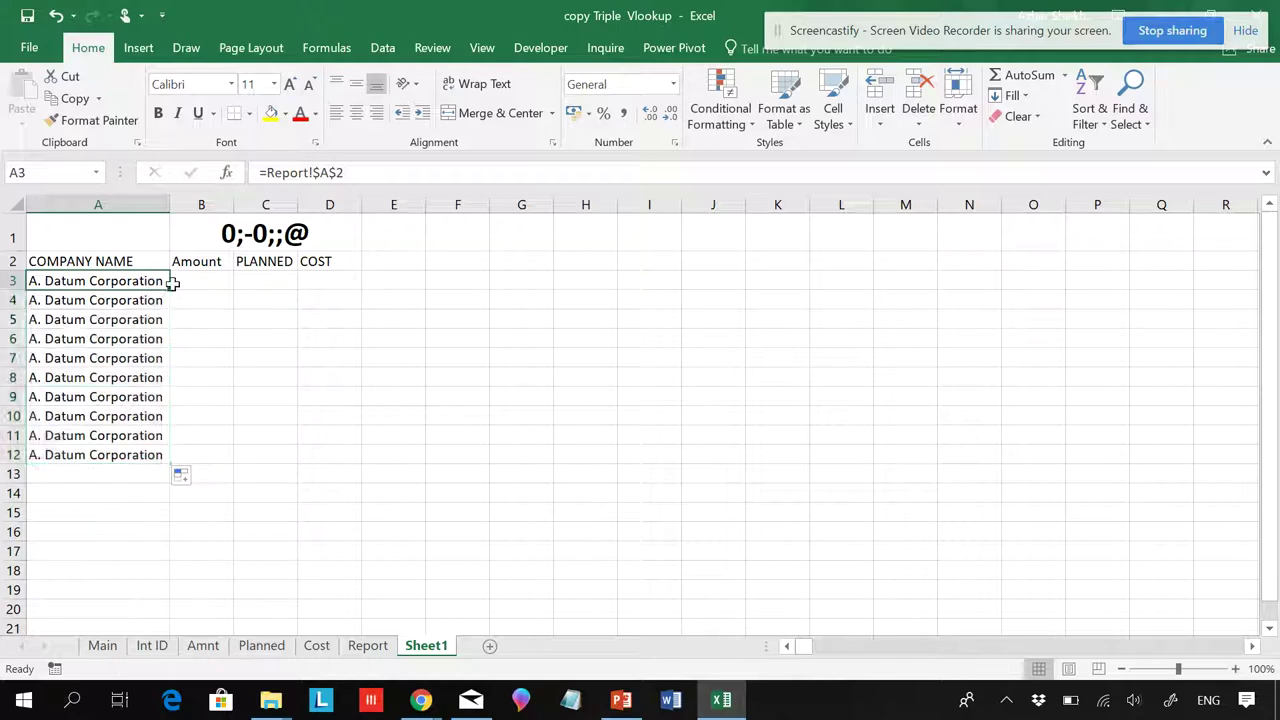
pyautogui.moveTo(169, 289); pyautogui.dragTo(356, 295)
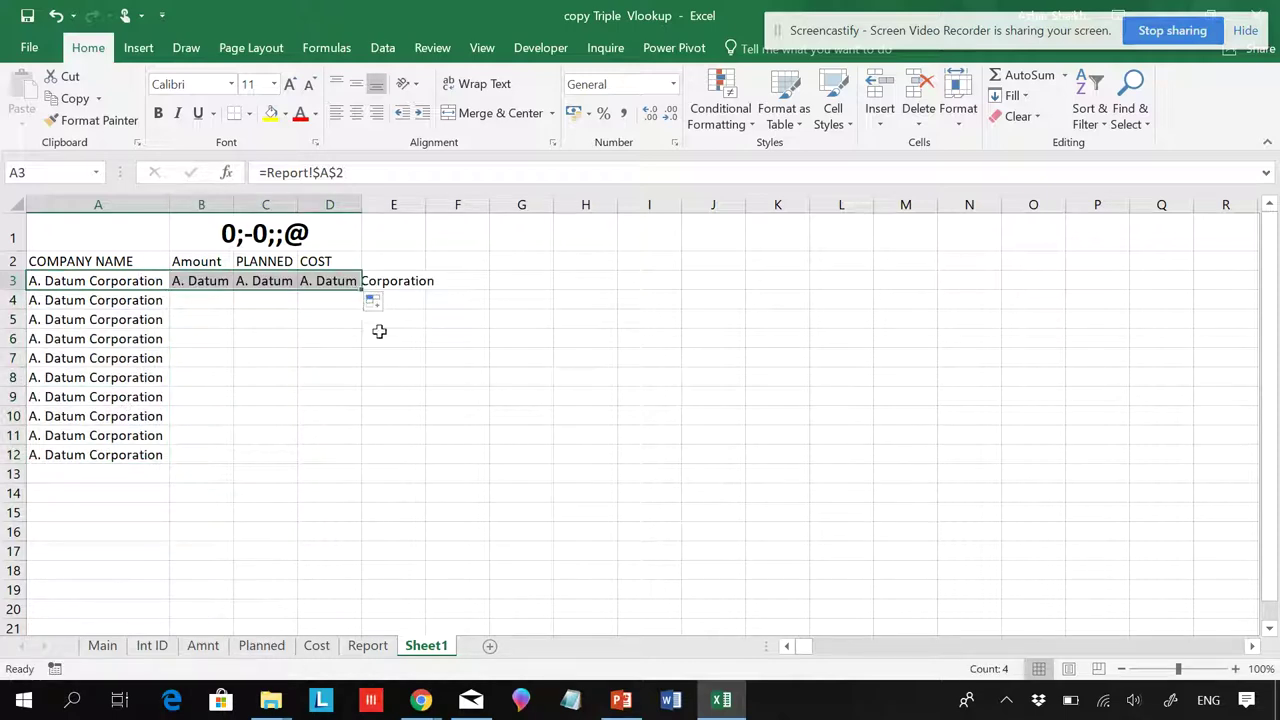
pyautogui.click(141, 281)
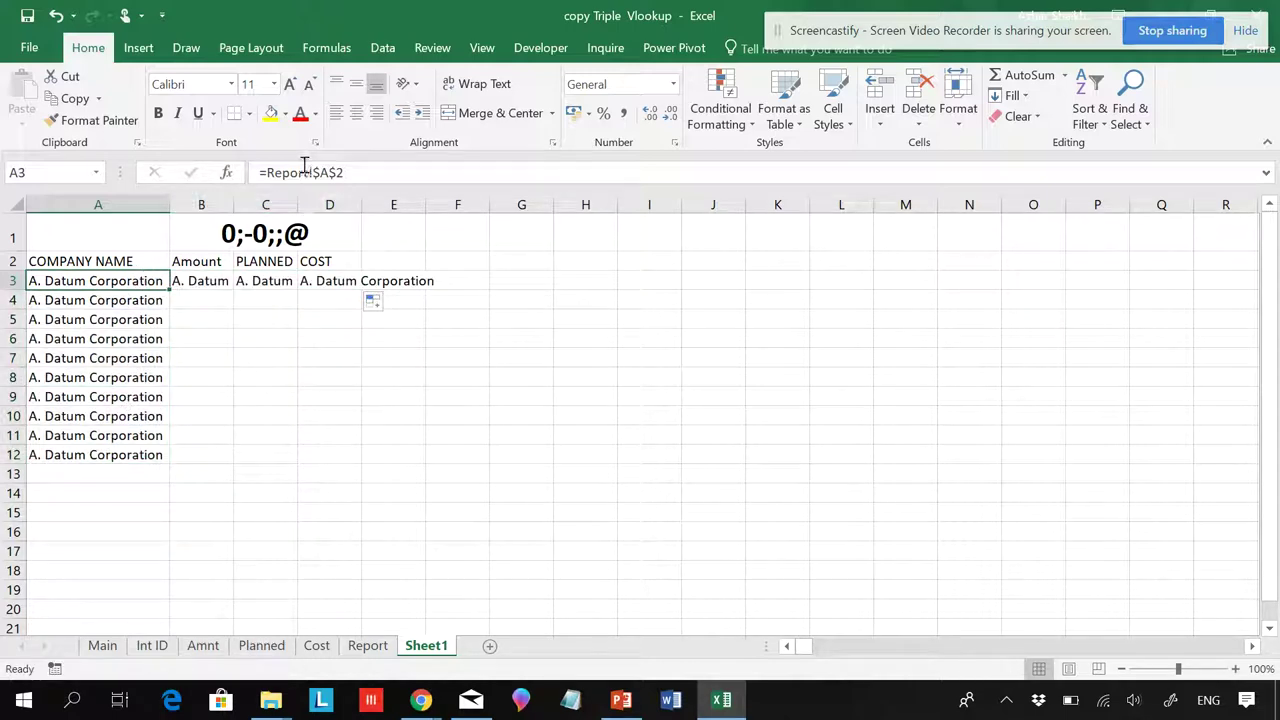
pyautogui.moveTo(309, 172); pyautogui.dragTo(369, 172)
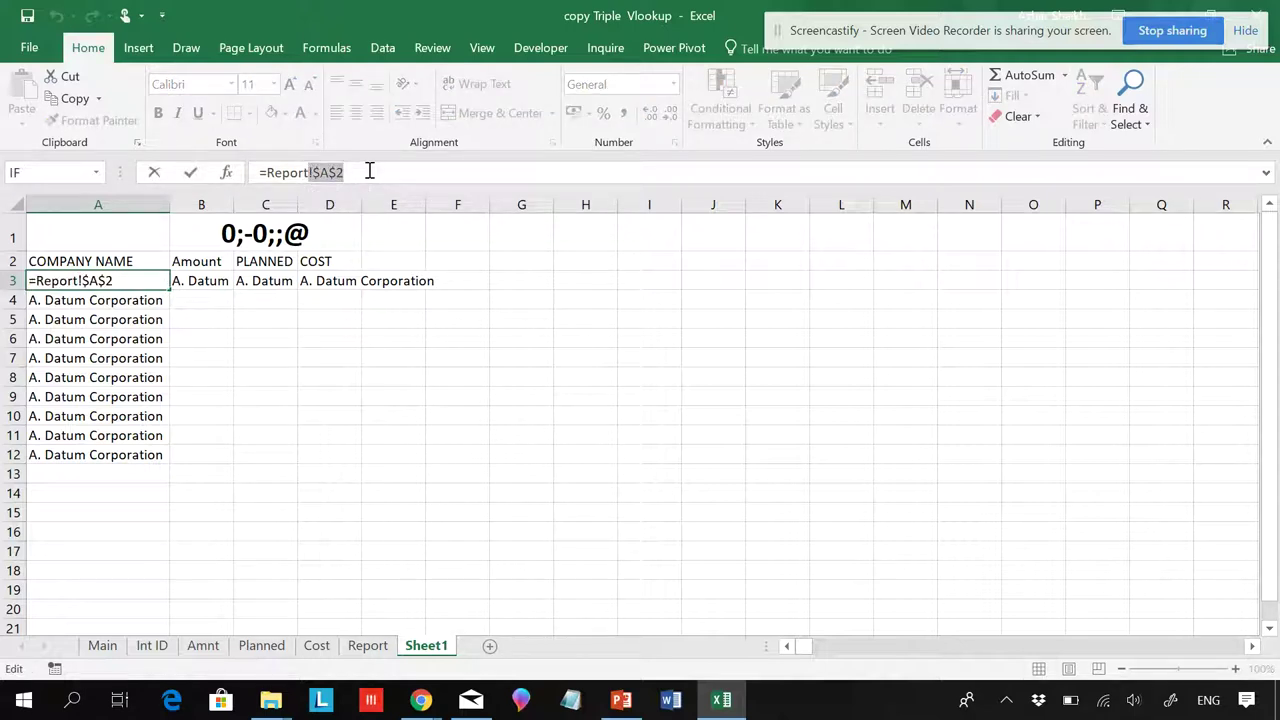
pyautogui.press('F4')
pyautogui.press('F4')
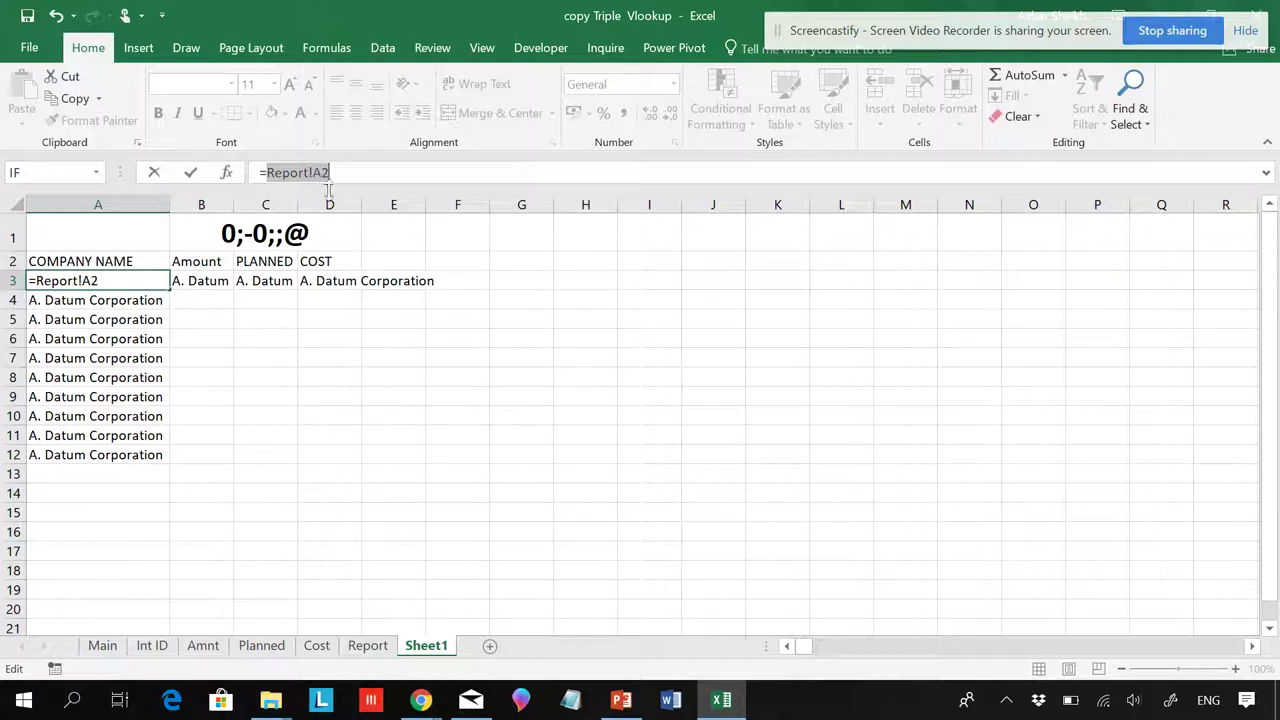
pyautogui.press('Return')
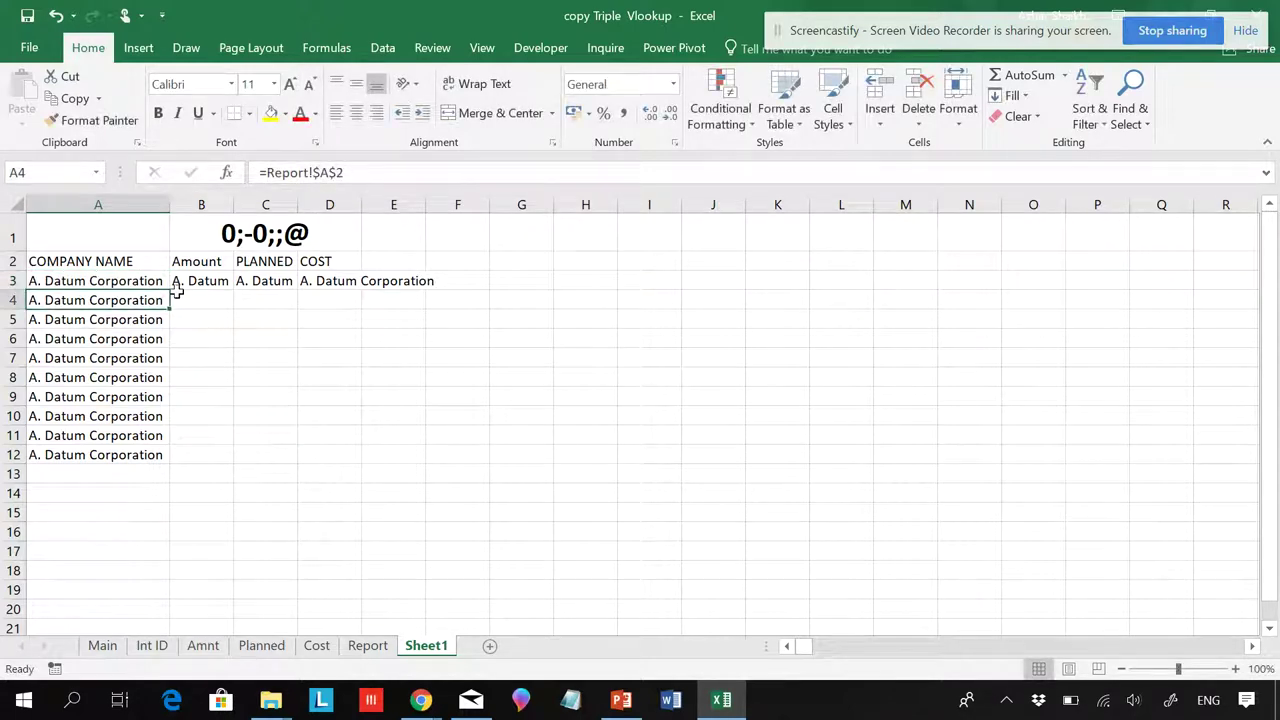
# Step: Fill the A3 link down to A12 and across row 3 to column E
pyautogui.click(150, 281)
pyautogui.doubleClick(168, 288)
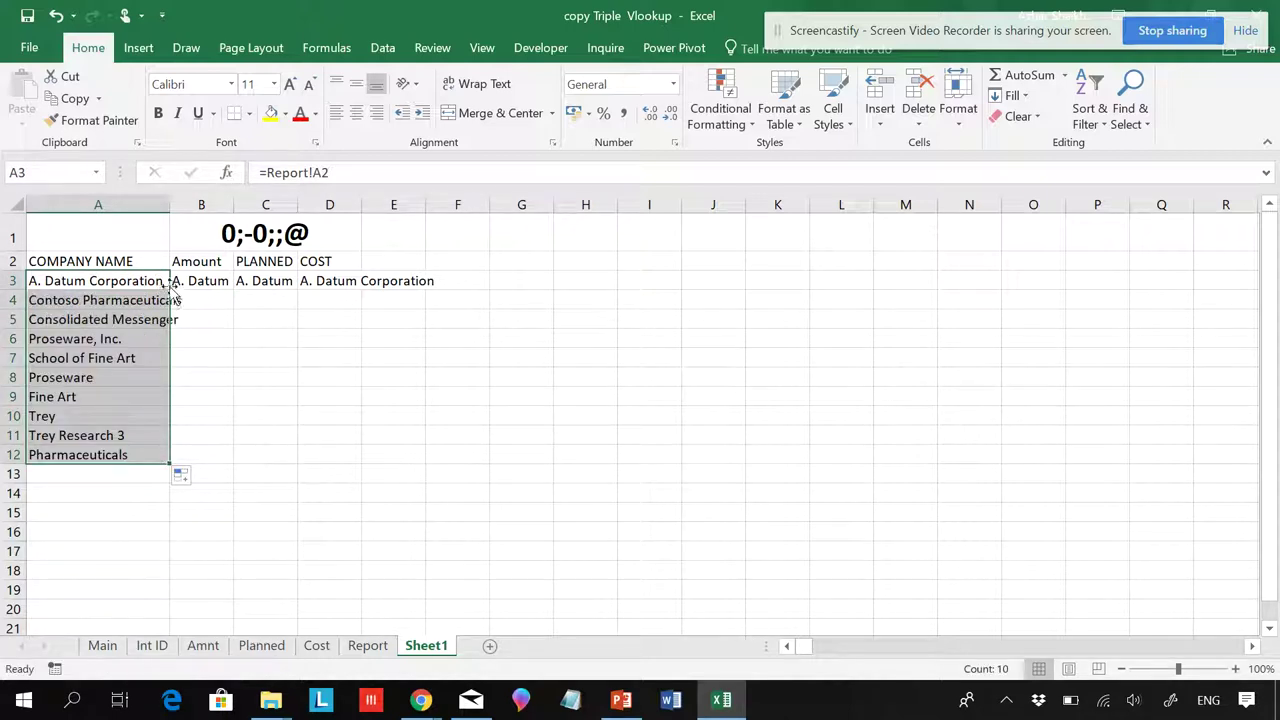
pyautogui.click(166, 288)
pyautogui.moveTo(171, 289); pyautogui.dragTo(437, 303)
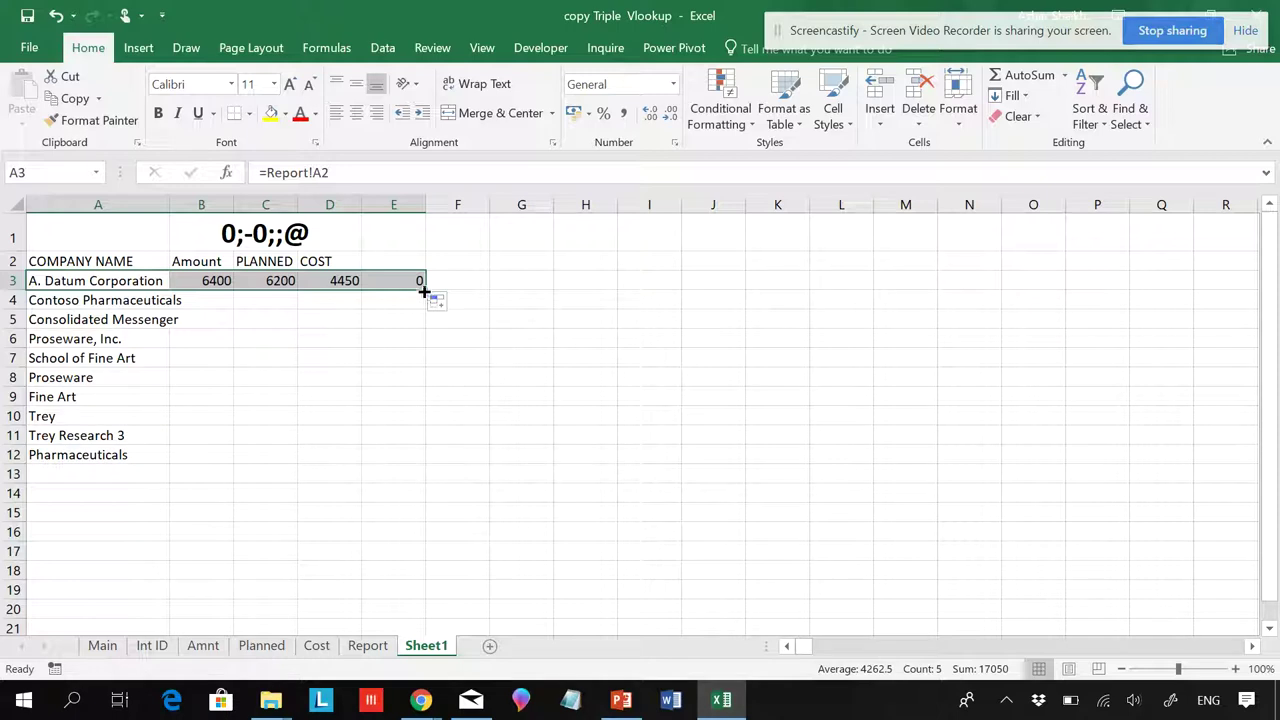
pyautogui.click(408, 322)
# Step: Extend the column A and B–E links down through row 19
pyautogui.moveTo(216, 281); pyautogui.dragTo(423, 534)
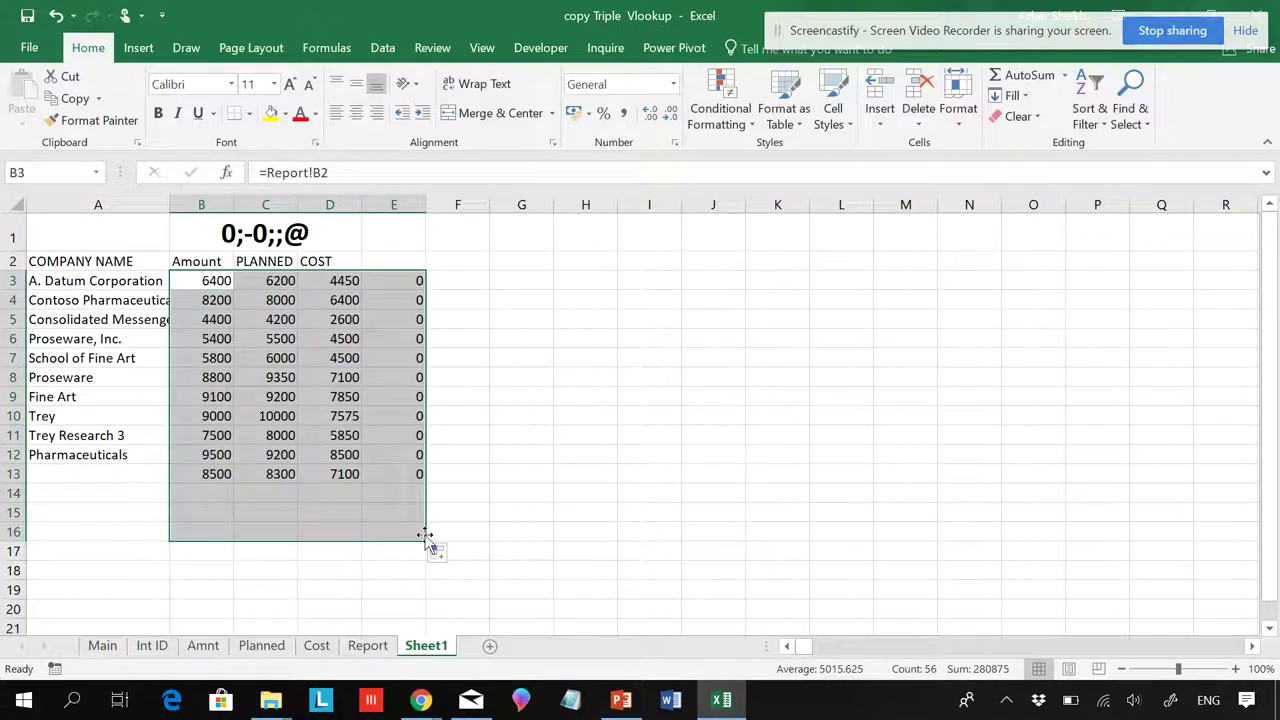
pyautogui.click(118, 451)
pyautogui.moveTo(170, 464); pyautogui.dragTo(174, 587)
pyautogui.moveTo(212, 531); pyautogui.dragTo(426, 594)
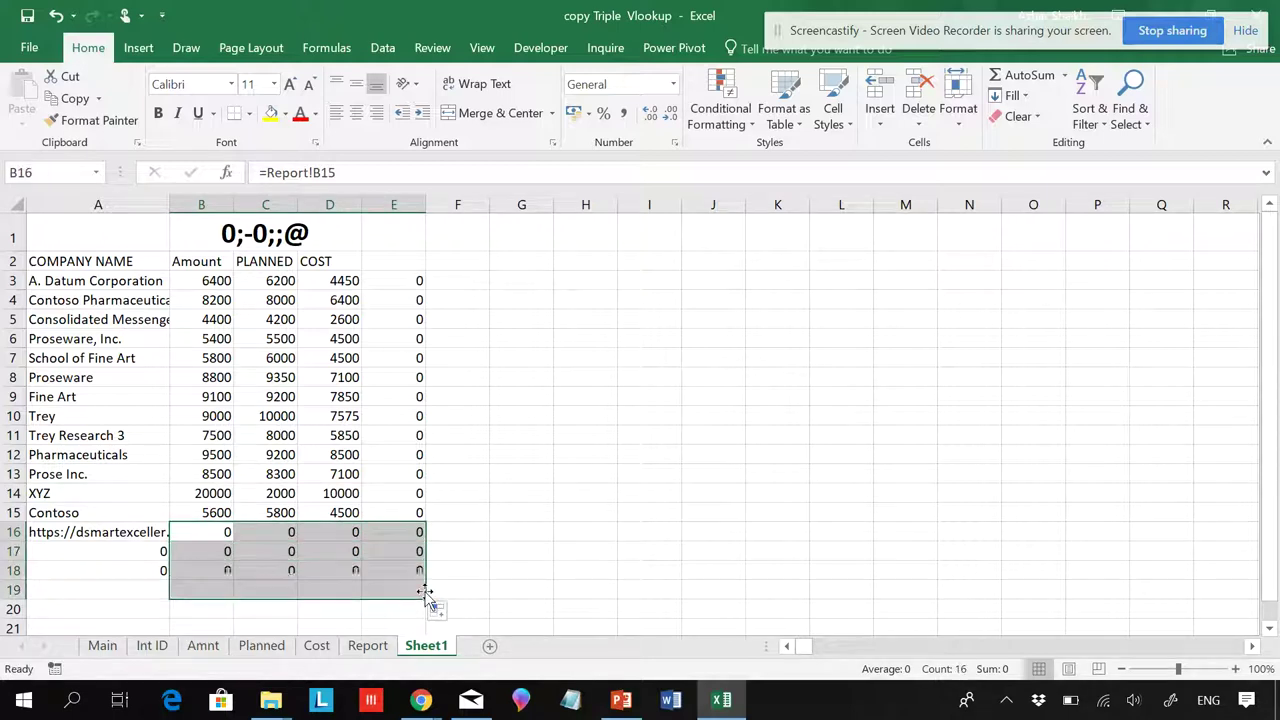
pyautogui.click(265, 552)
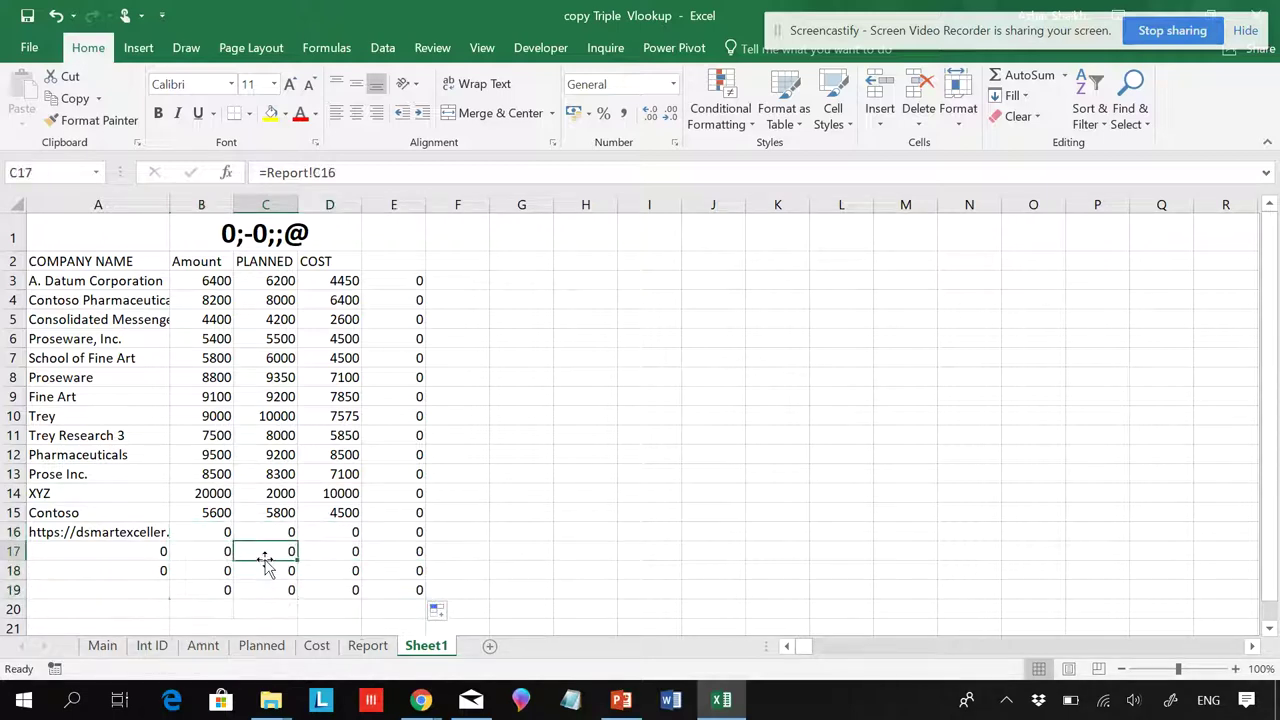
pyautogui.click(160, 570)
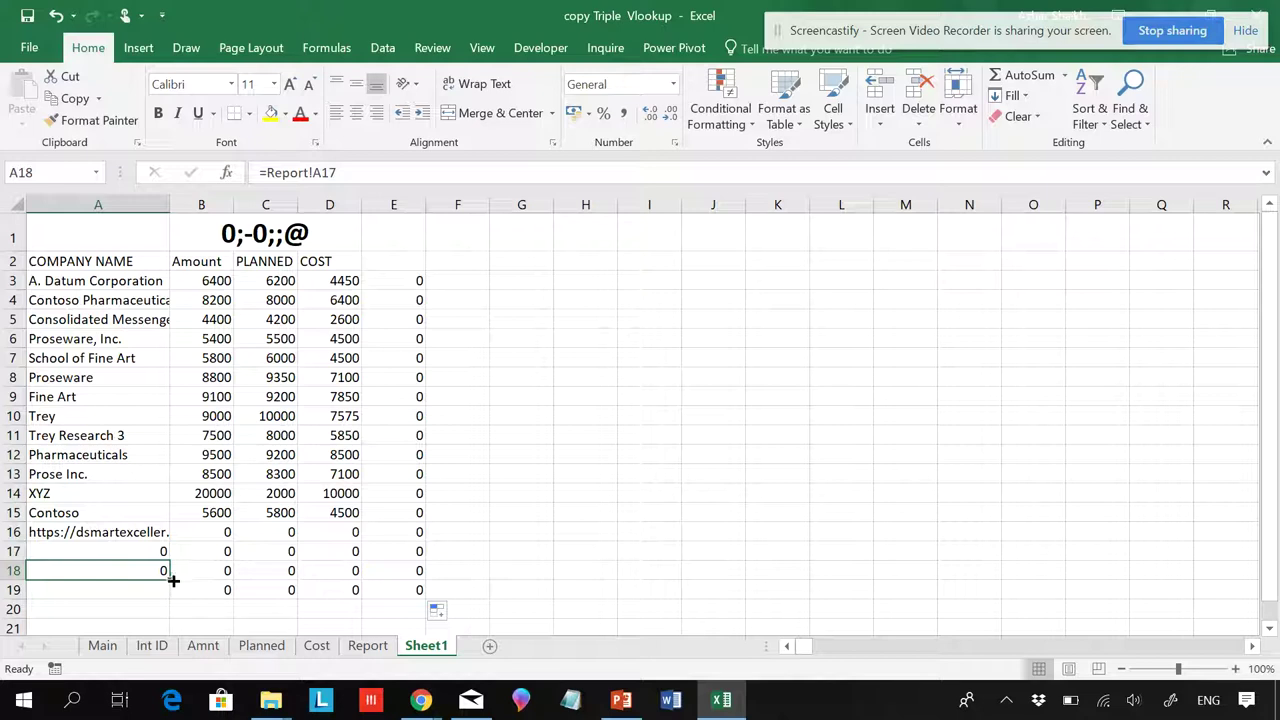
pyautogui.moveTo(173, 580); pyautogui.dragTo(174, 596)
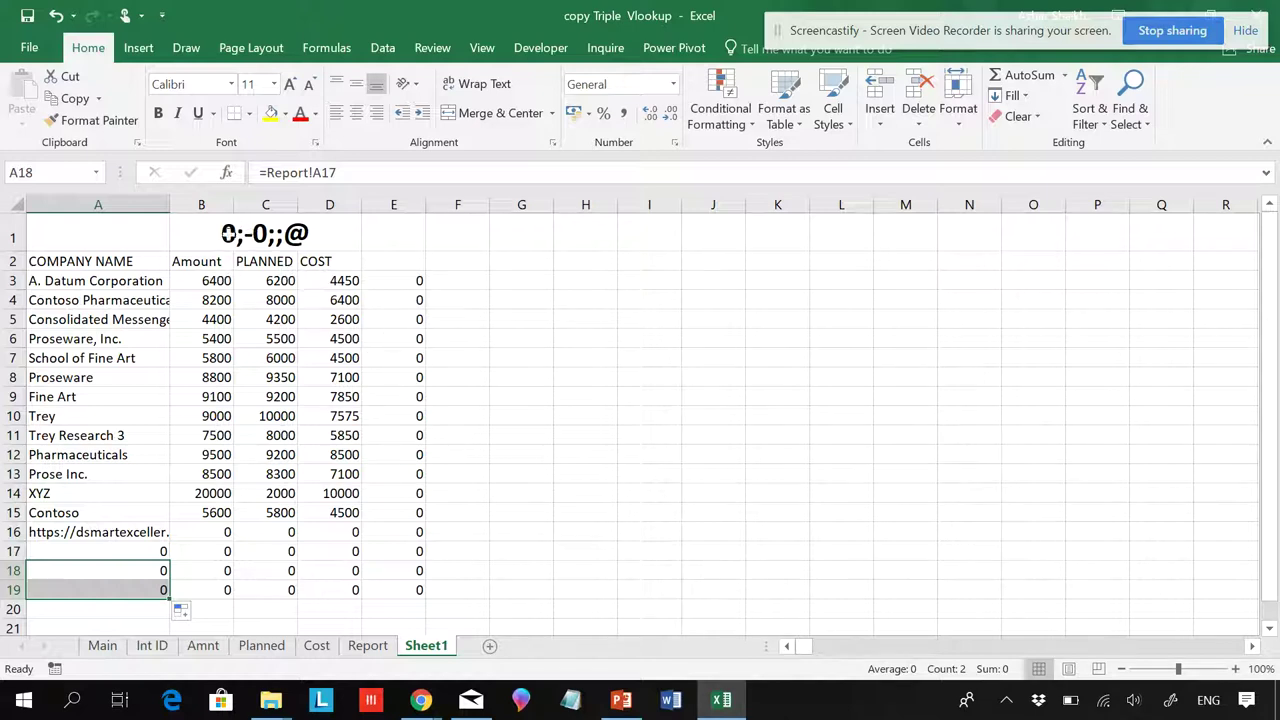
# Step: Select the linked table A2:E19 on Sheet1
pyautogui.moveTo(228, 234); pyautogui.dragTo(300, 234)
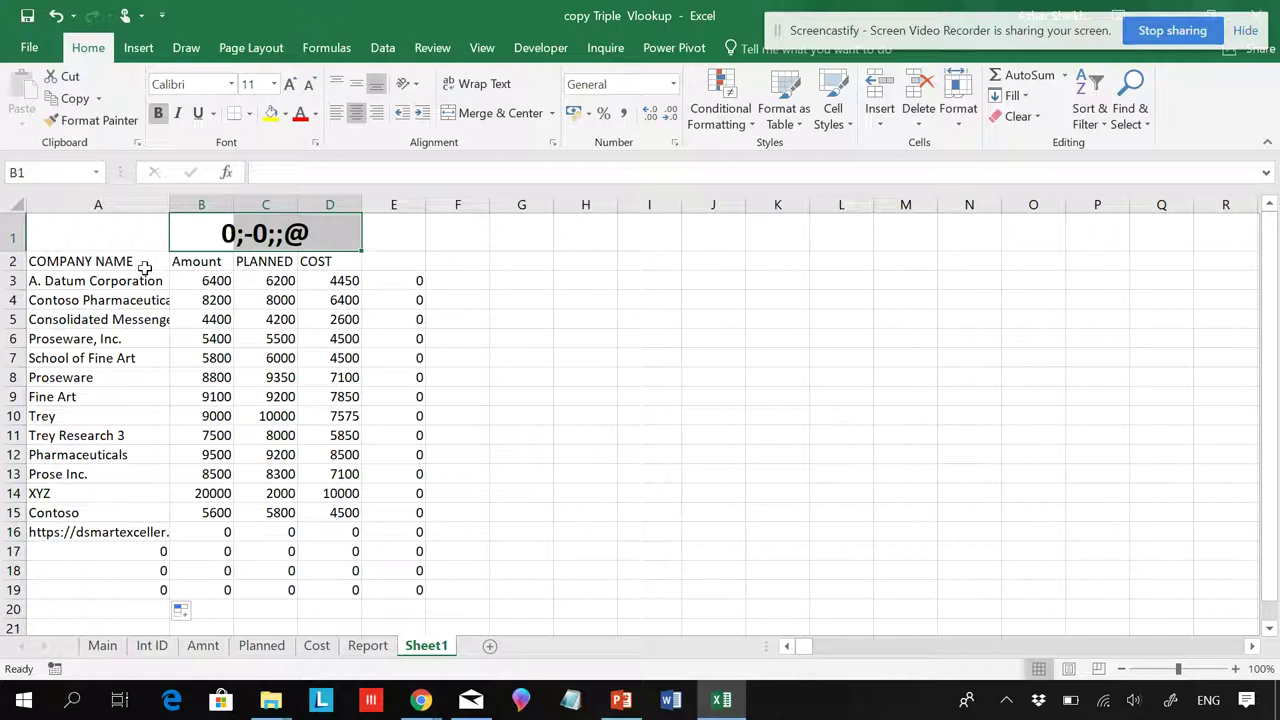
pyautogui.moveTo(145, 266); pyautogui.dragTo(423, 594)
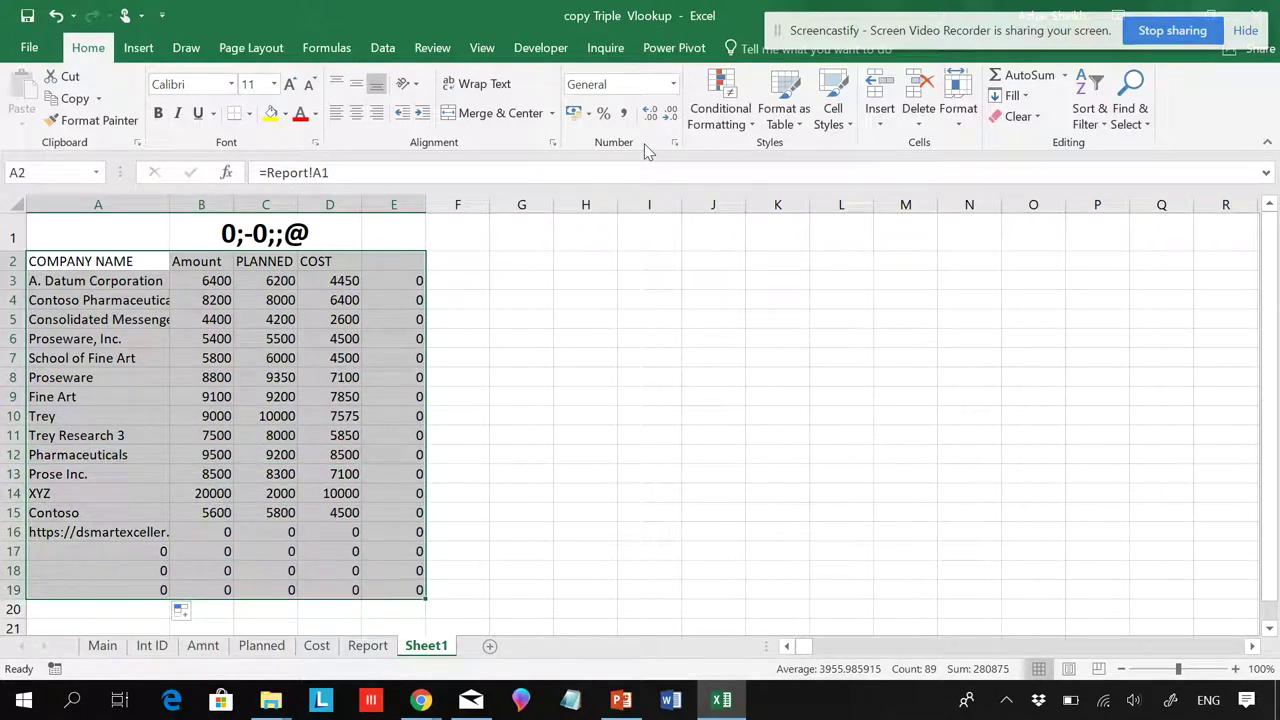
pyautogui.rightClick(252, 278)
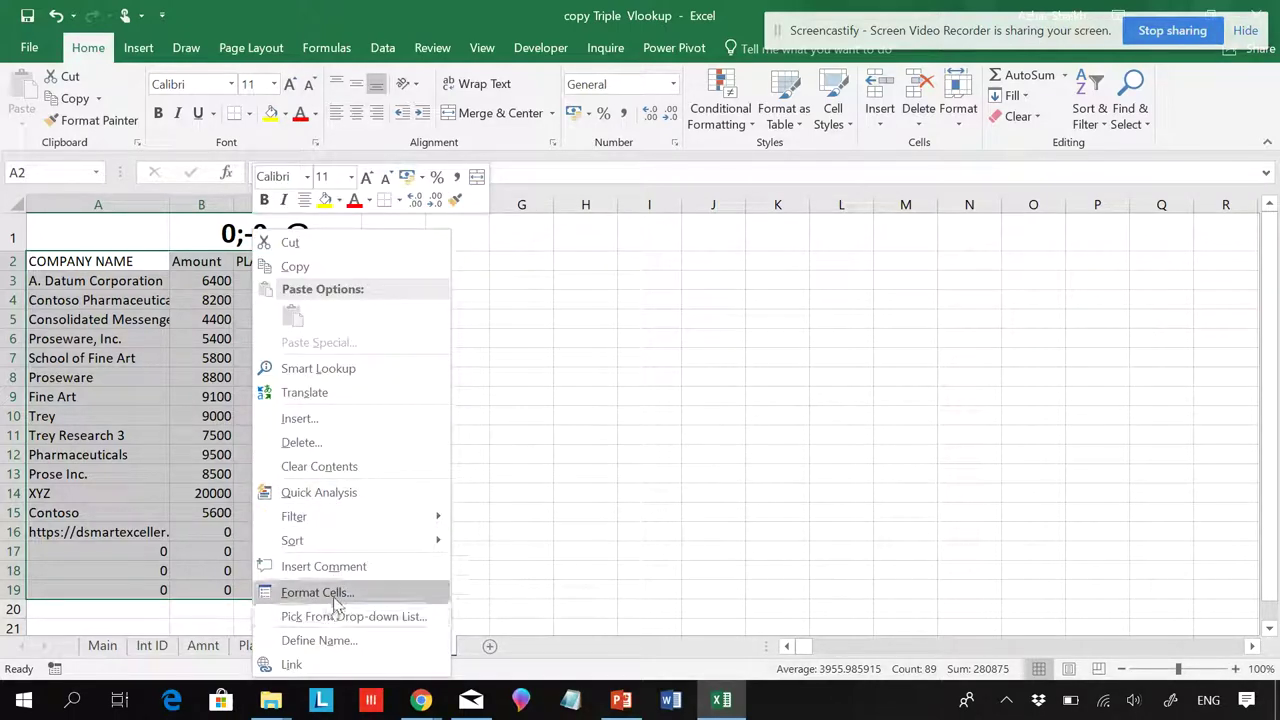
pyautogui.click(677, 146)
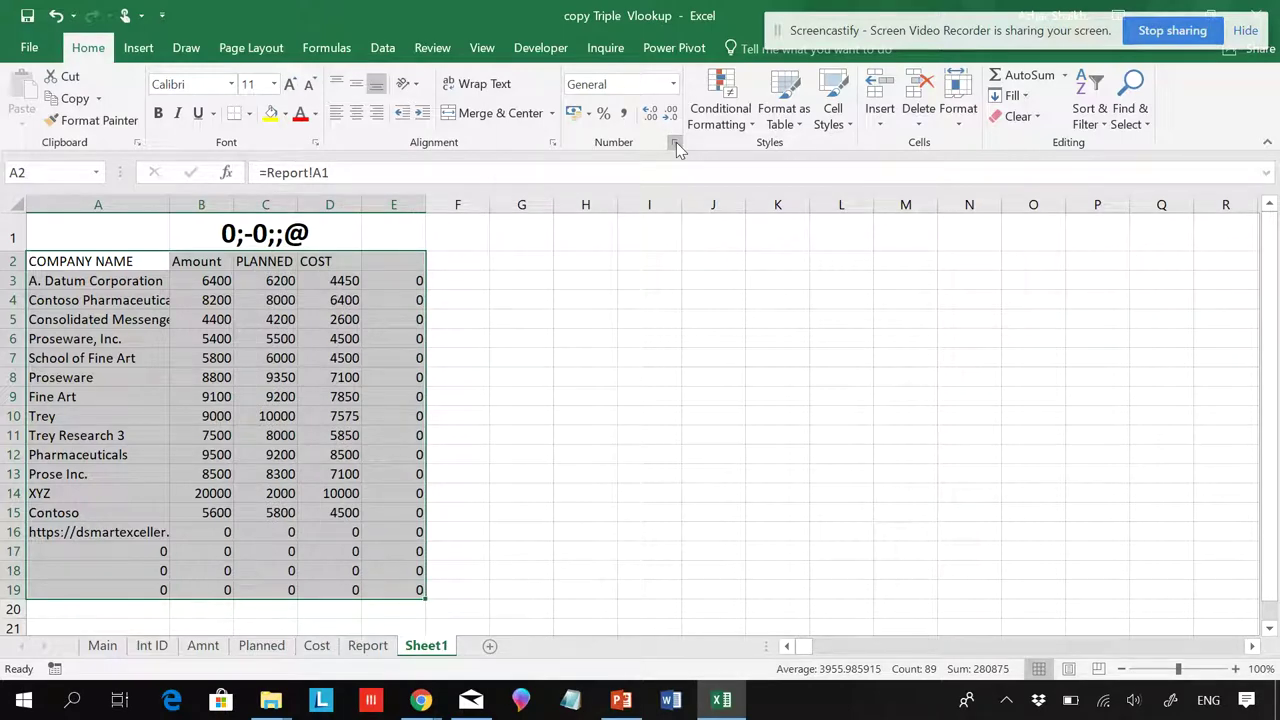
# Step: Look through the Number, Alignment and Font settings, ending in the Number formatting settings
pyautogui.click(677, 146)
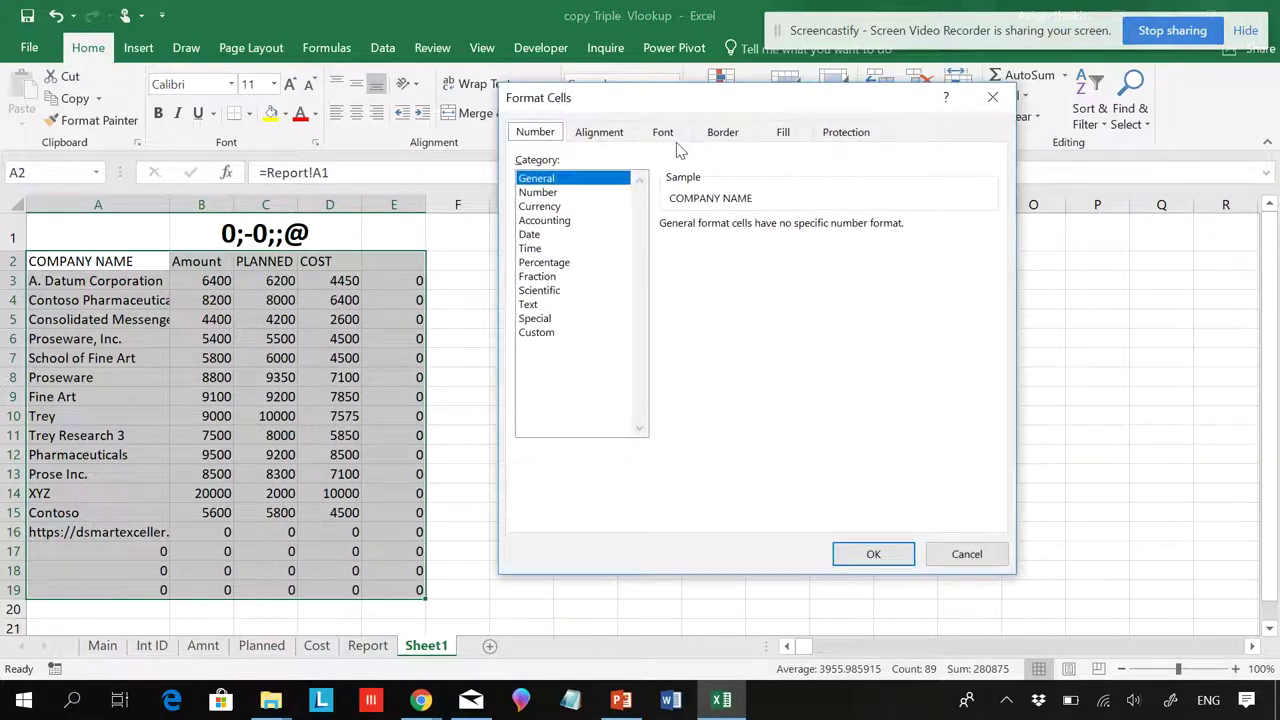
pyautogui.click(967, 554)
pyautogui.click(554, 146)
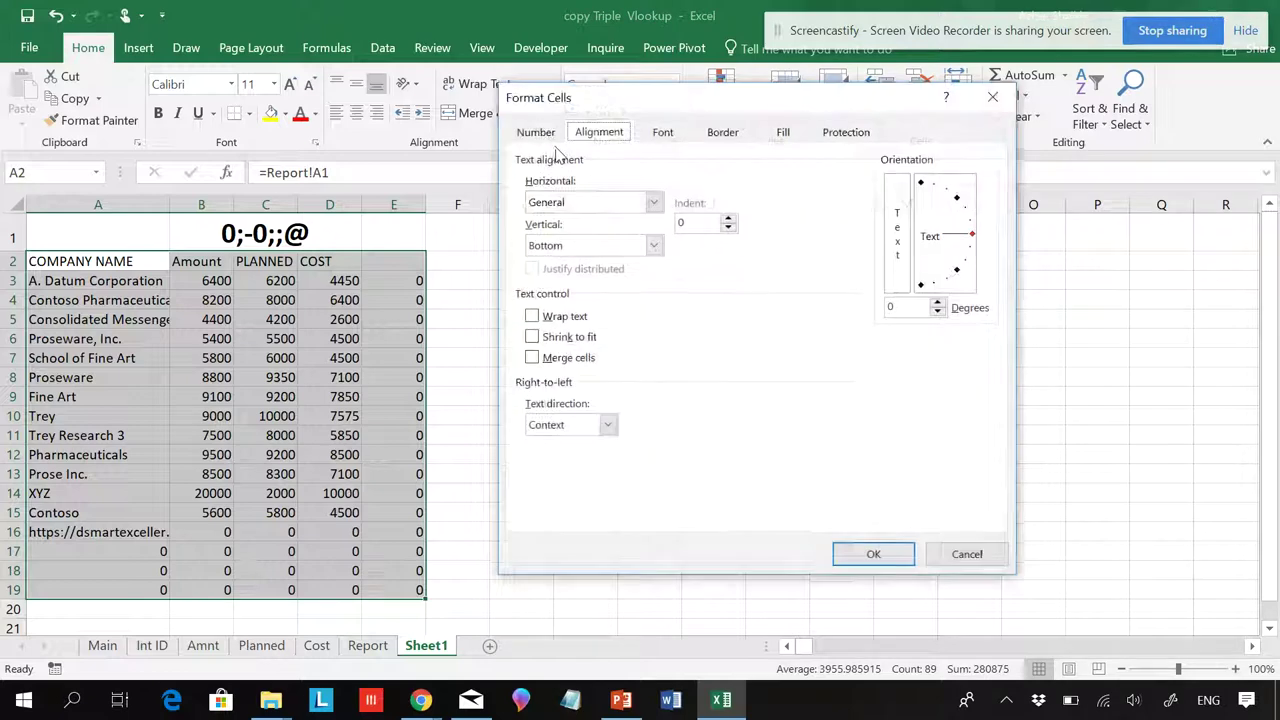
pyautogui.click(978, 565)
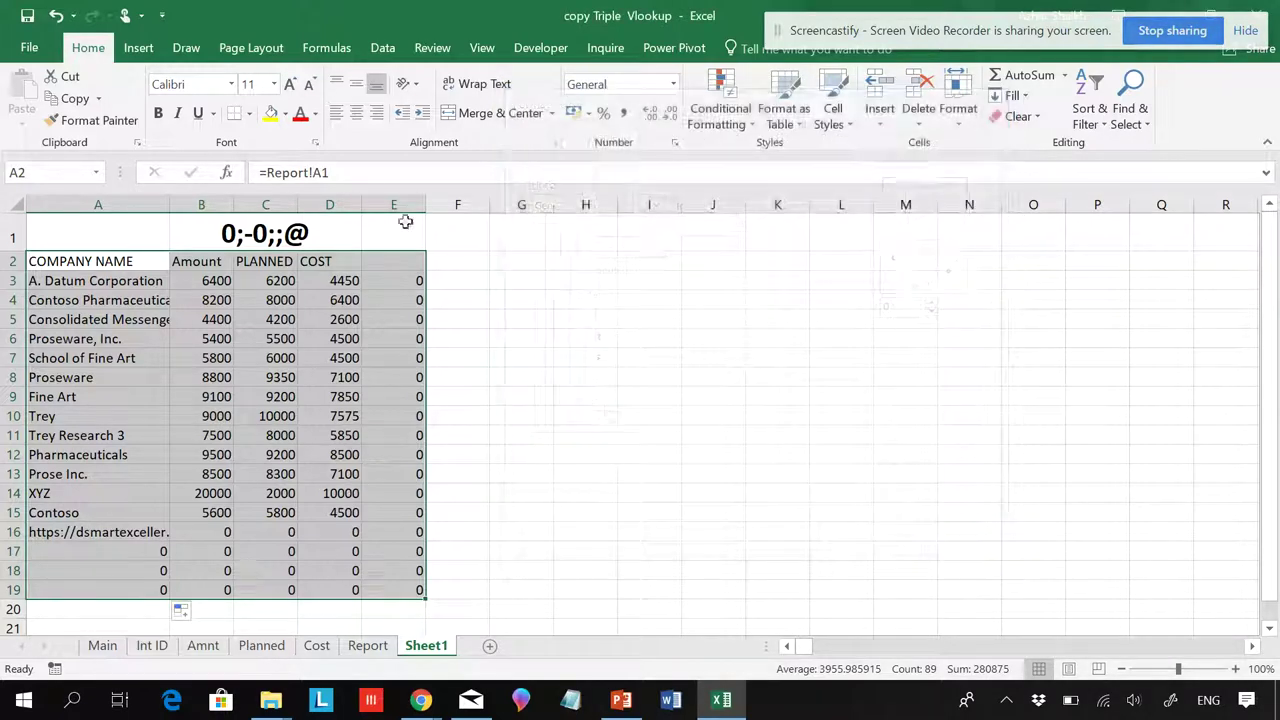
pyautogui.click(316, 143)
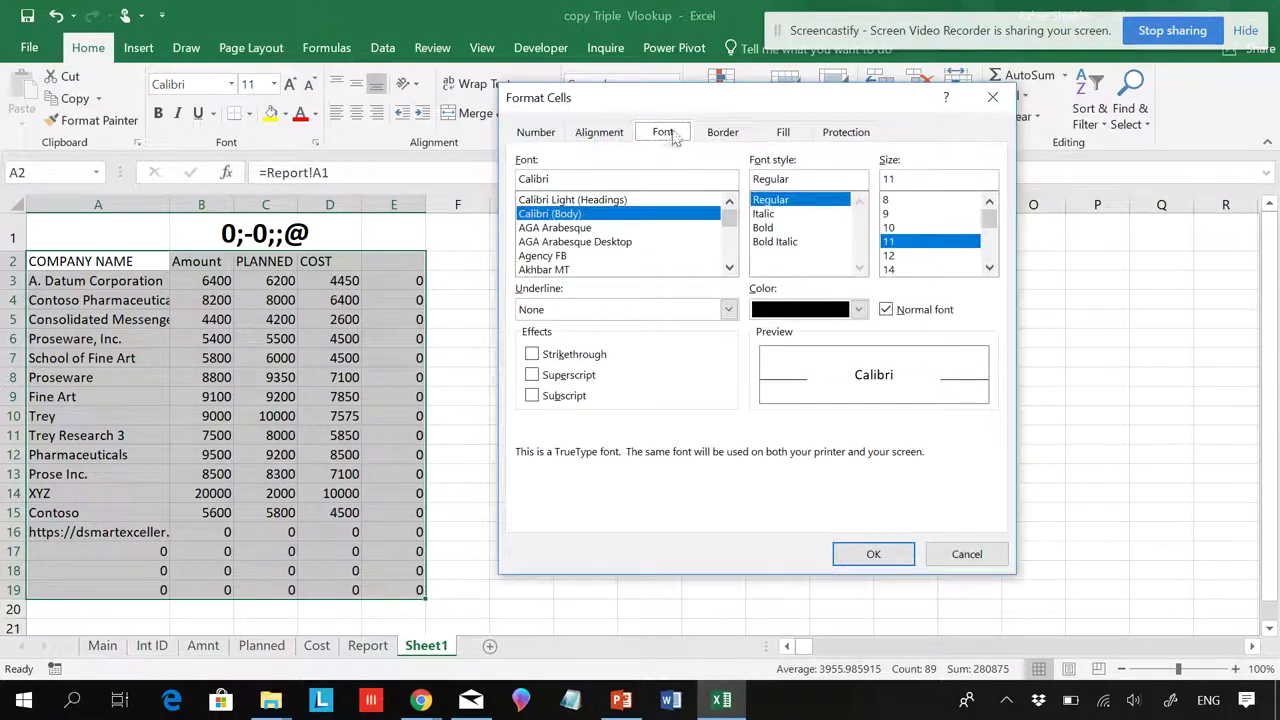
pyautogui.click(981, 547)
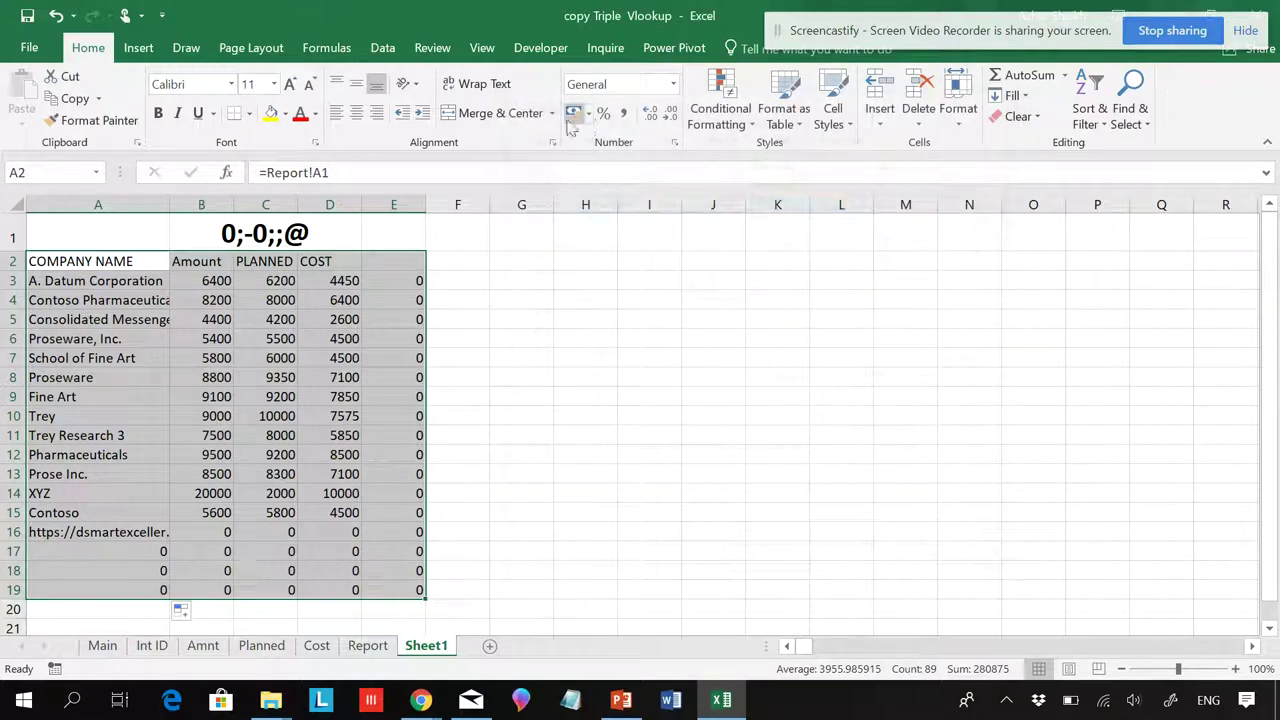
pyautogui.click(675, 143)
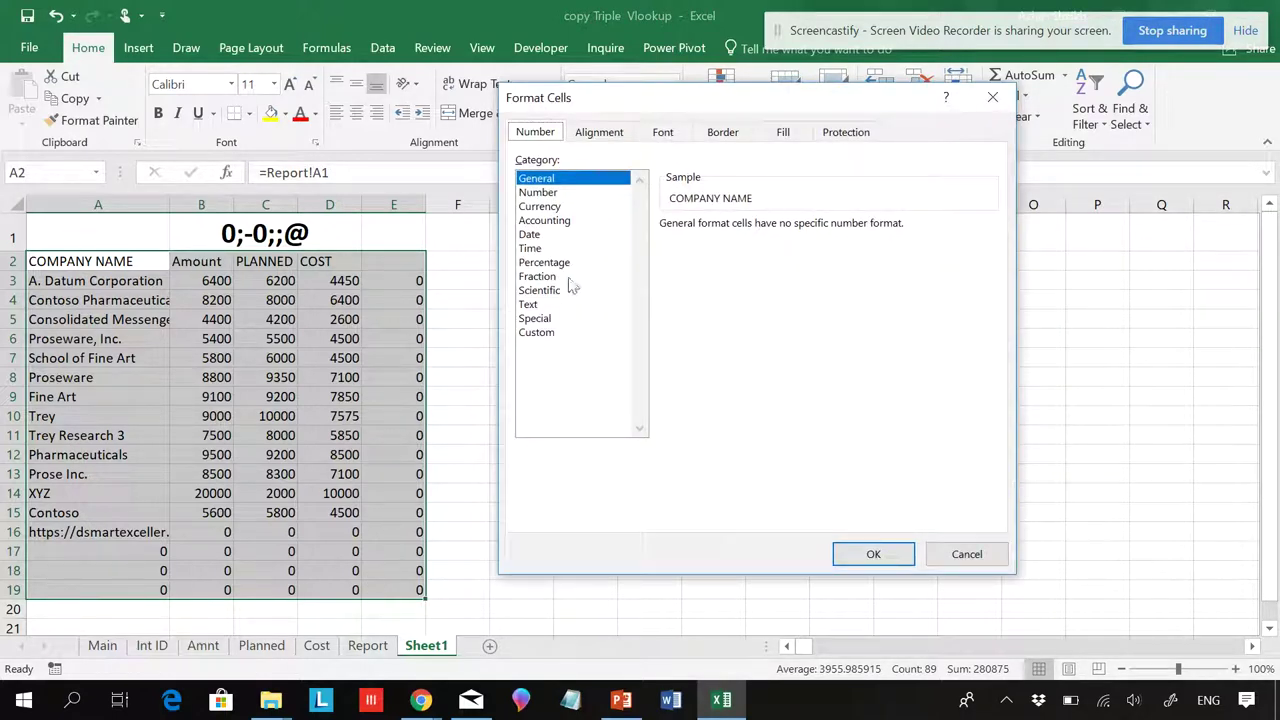
# Step: Replace General with the Custom format 0;-0;;@ for A2:E19 so zeros show blank
pyautogui.click(546, 333)
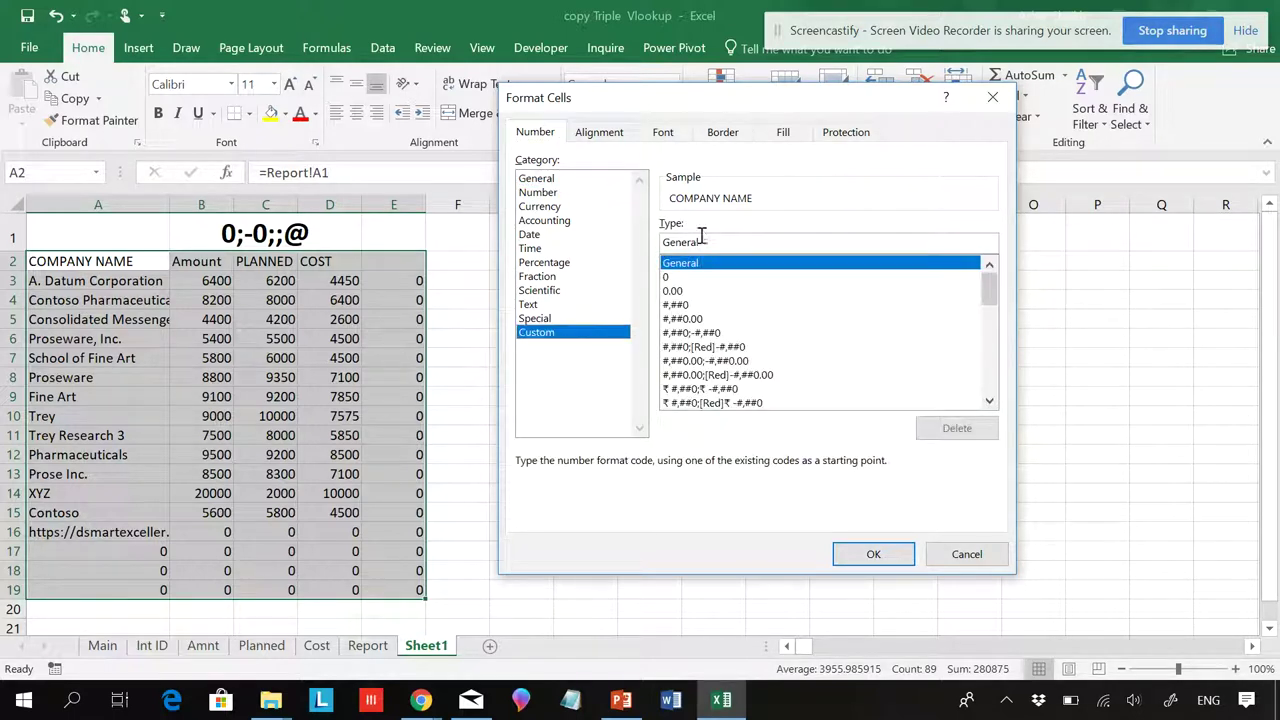
pyautogui.moveTo(709, 242); pyautogui.dragTo(661, 243)
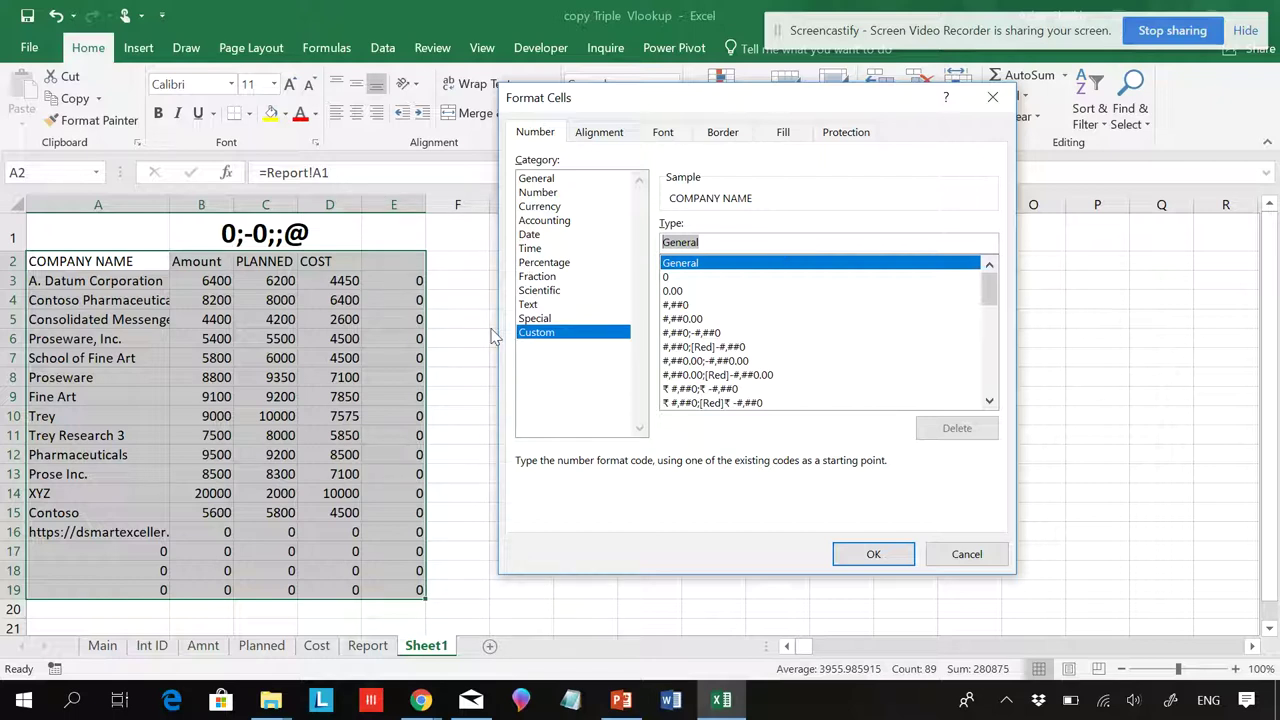
pyautogui.write('0;-0')
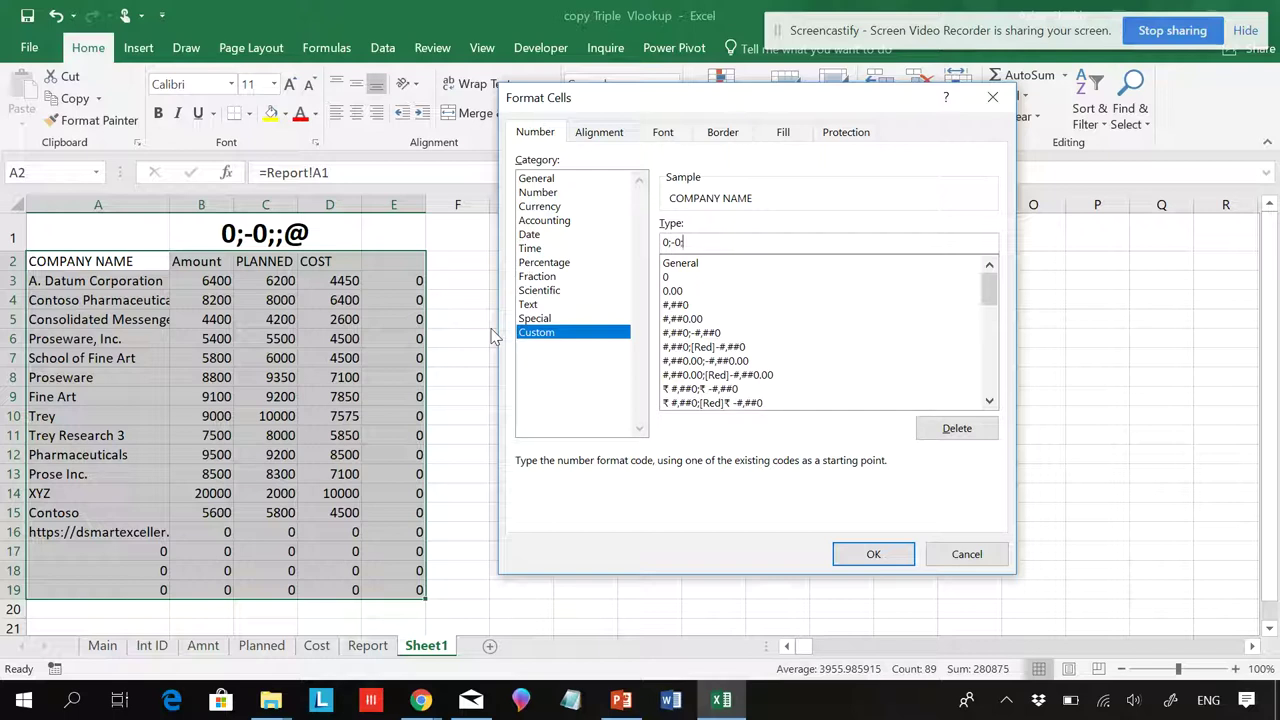
pyautogui.write(';@')
pyautogui.click(847, 558)
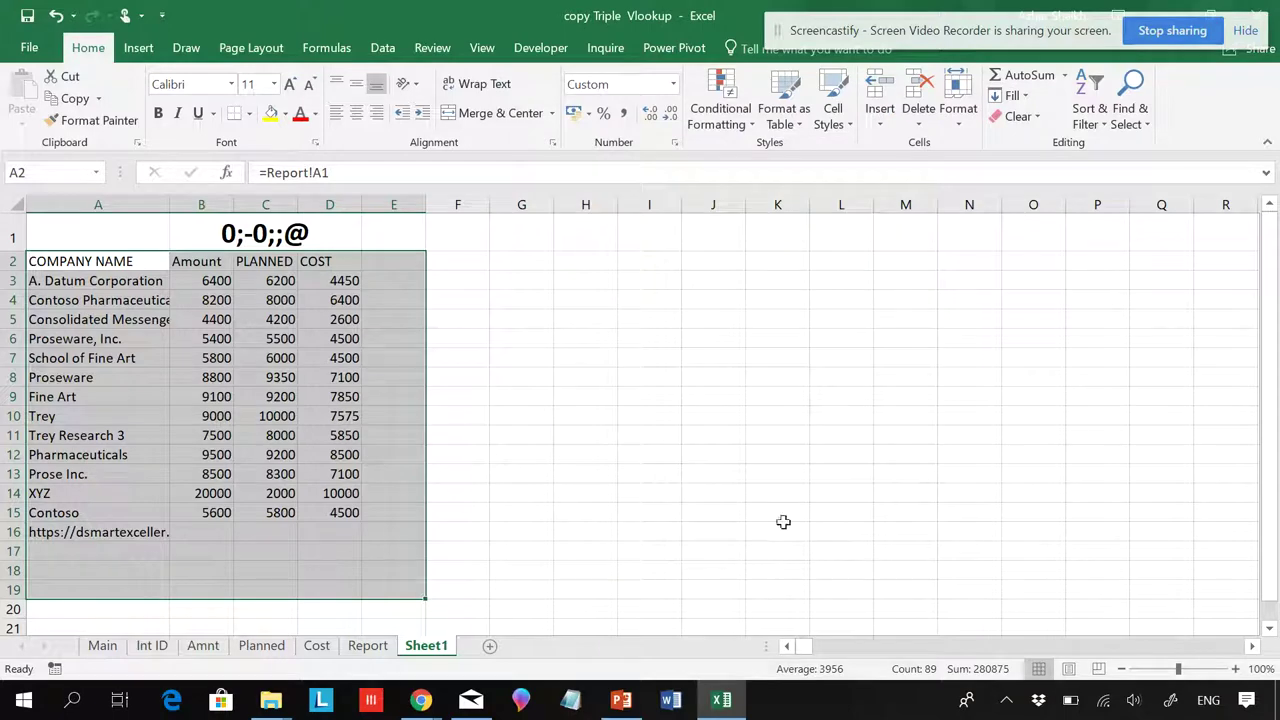
pyautogui.click(567, 420)
pyautogui.click(218, 537)
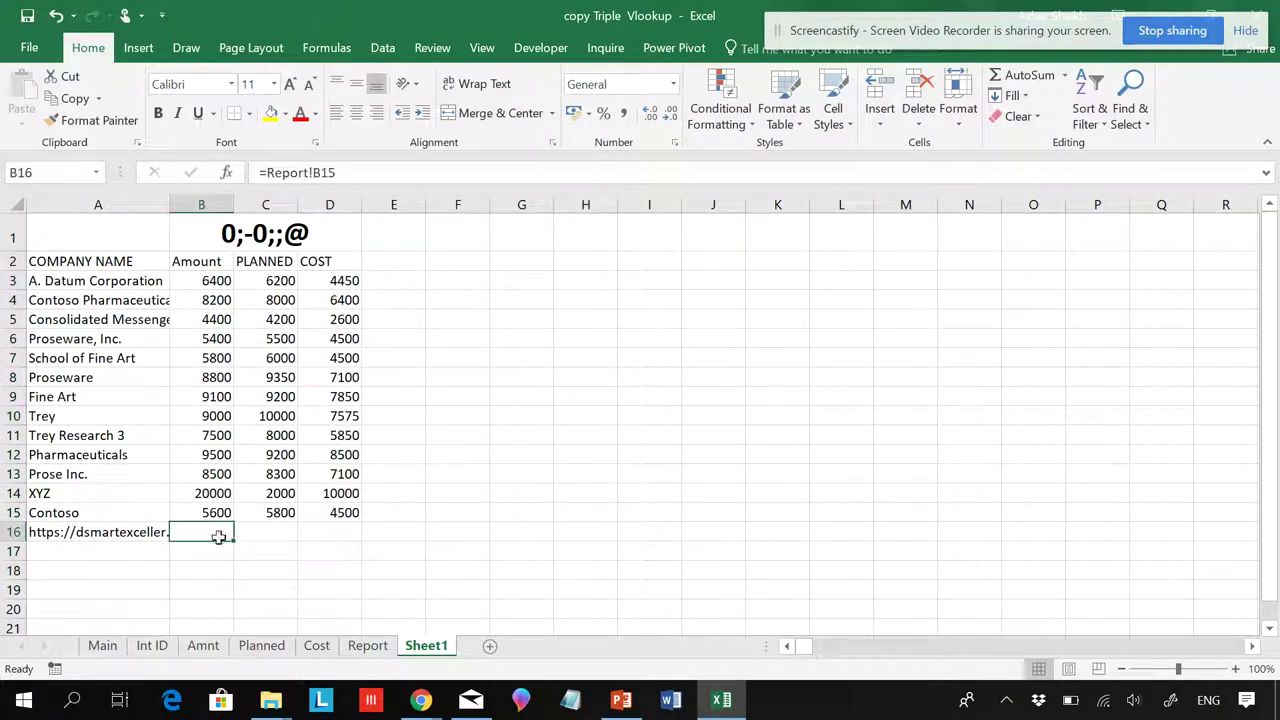
pyautogui.click(288, 547)
pyautogui.click(166, 549)
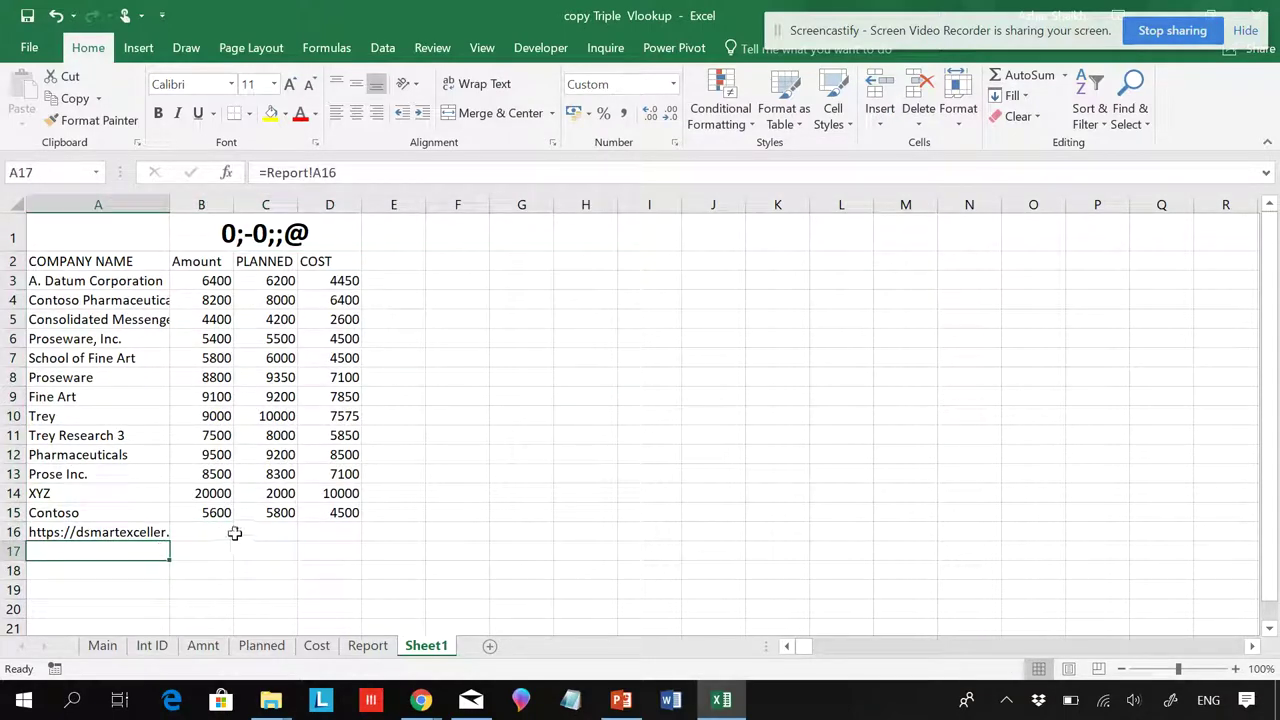
pyautogui.click(368, 535)
pyautogui.click(240, 568)
pyautogui.click(211, 552)
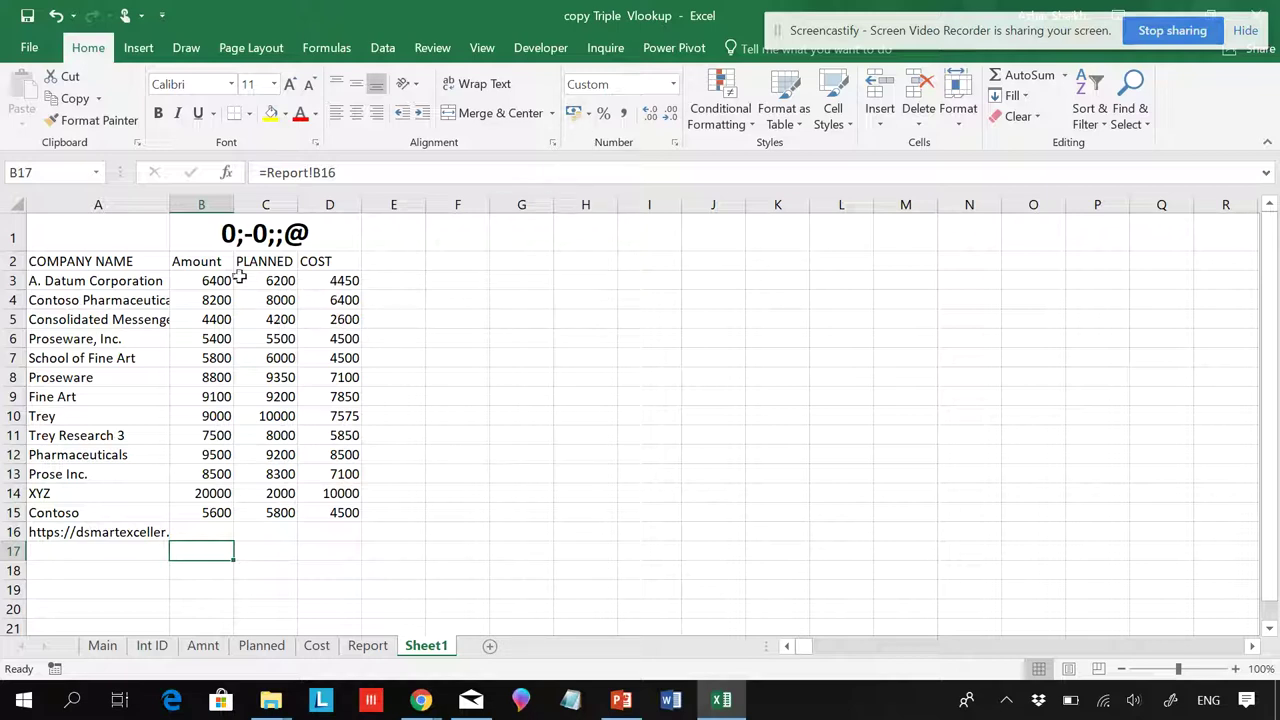
pyautogui.click(673, 84)
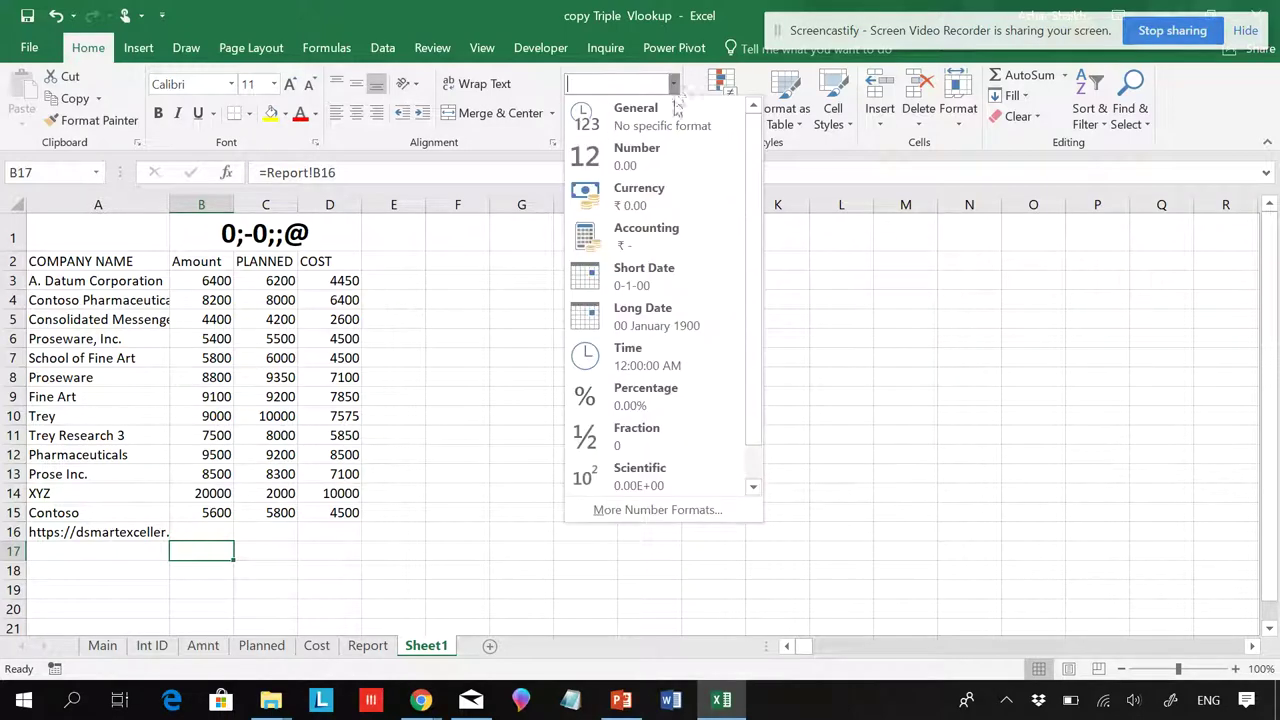
pyautogui.click(347, 260)
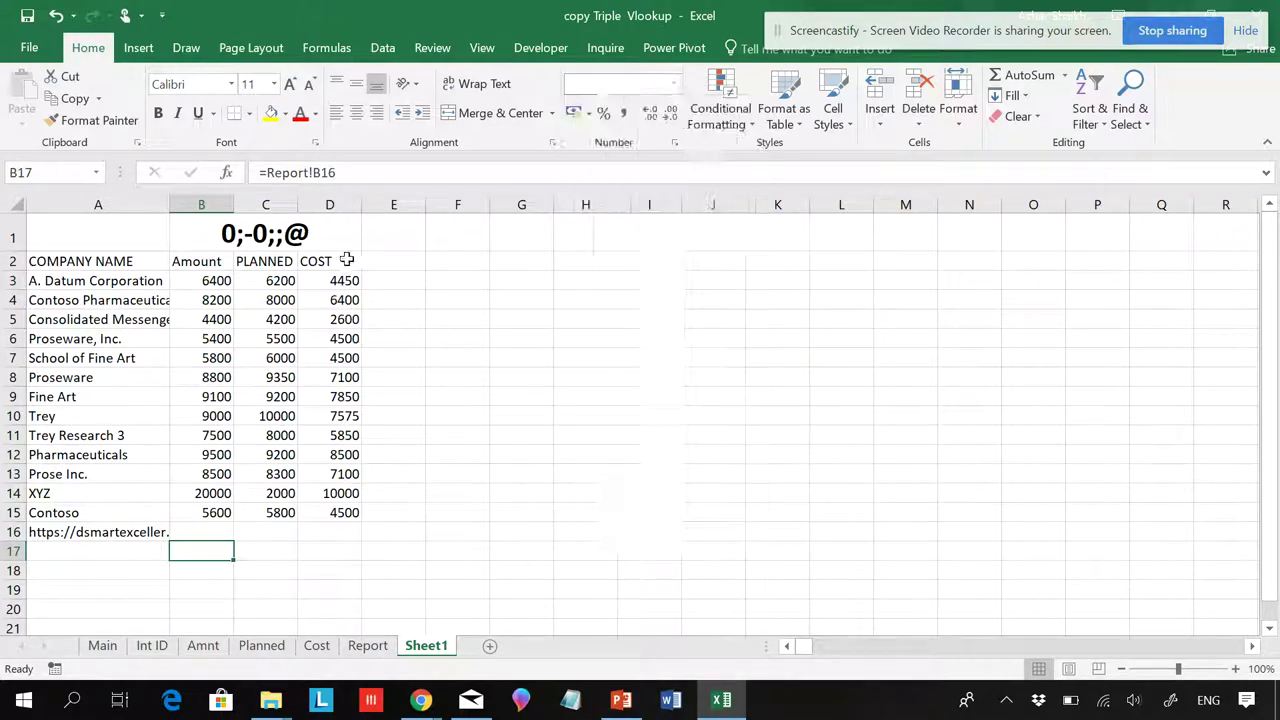